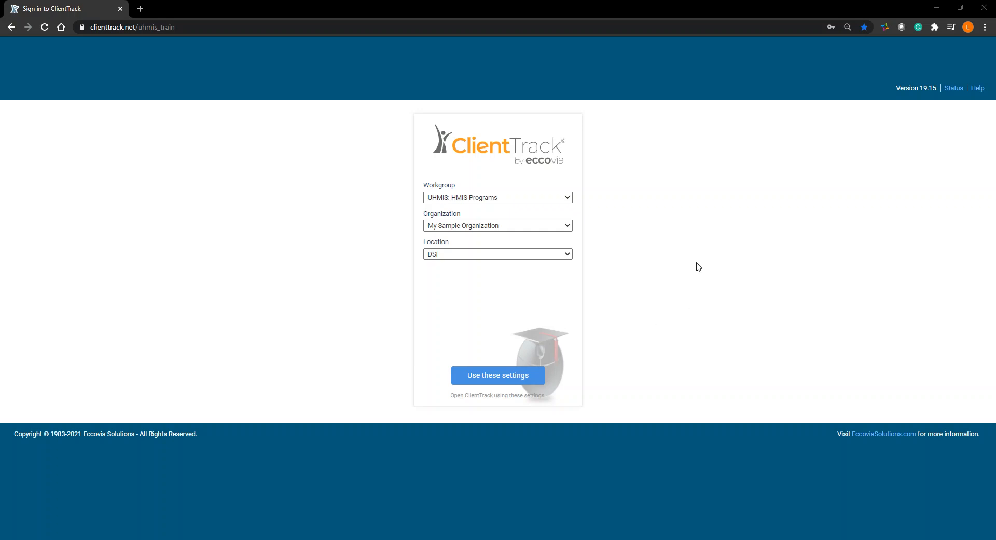
Enter the training site with the preselected workgroup, organization and location, and open the current client's dashboard
left_click(514, 377)
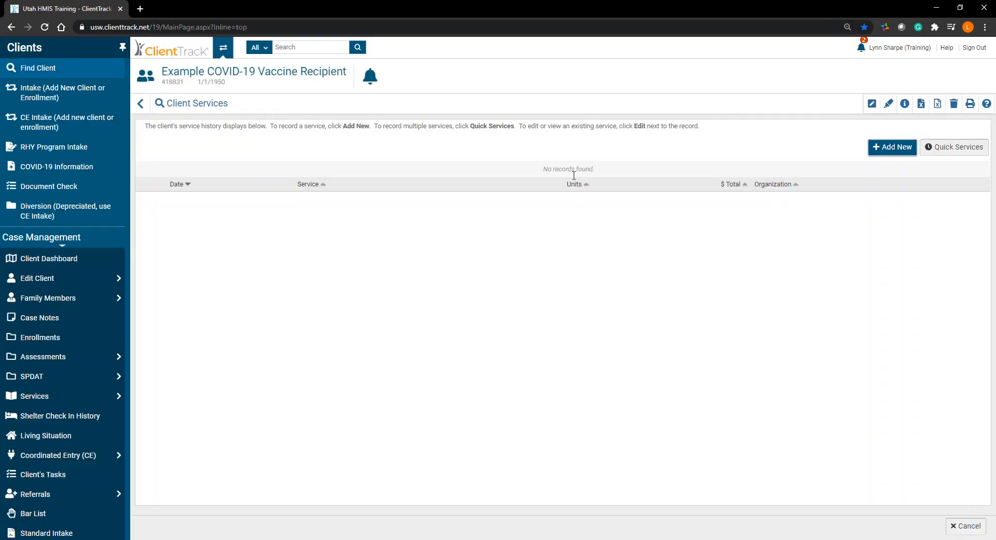
left_click(26, 258)
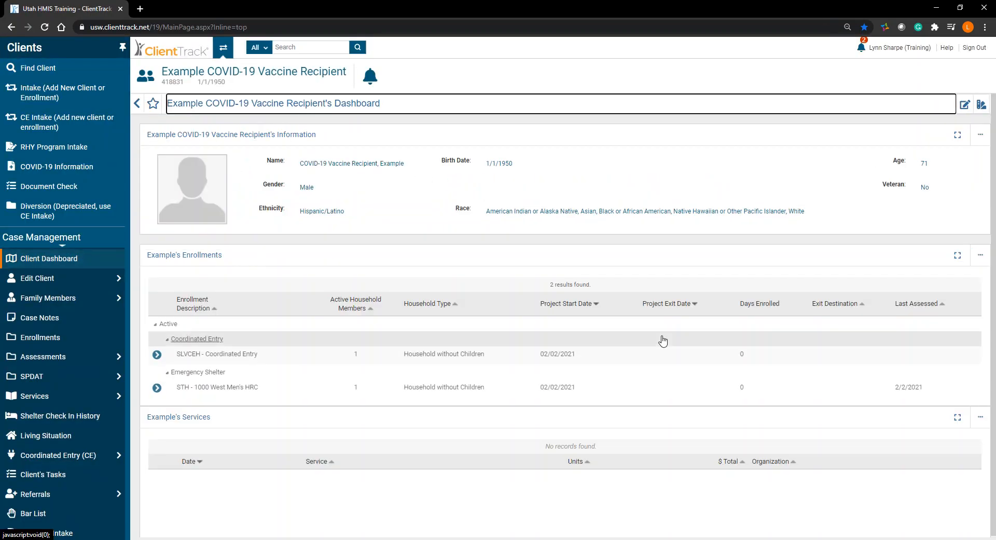
mouse_move(915, 47)
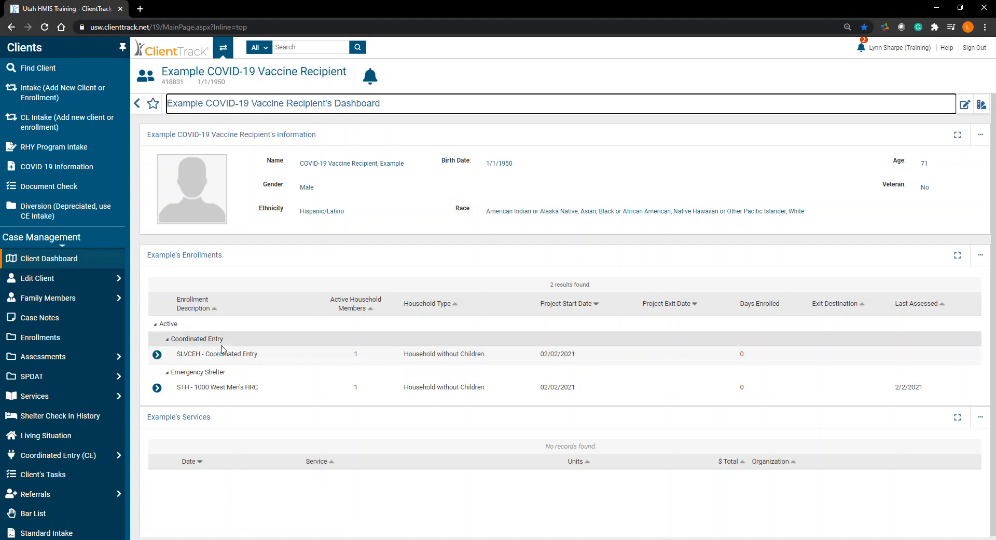
Start a new service record for the client's SLVCEH - Coordinated Entry enrollment
left_click(157, 354)
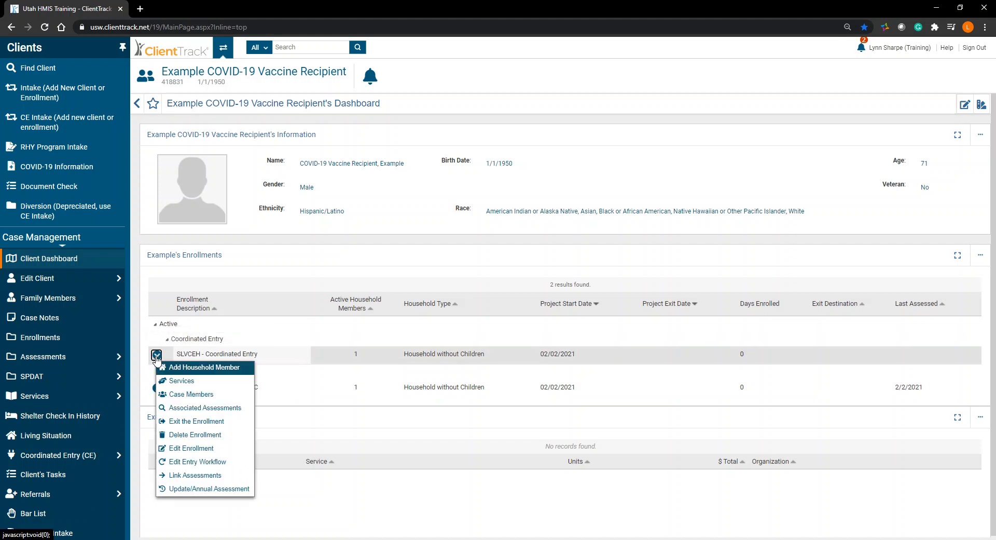
left_click(188, 385)
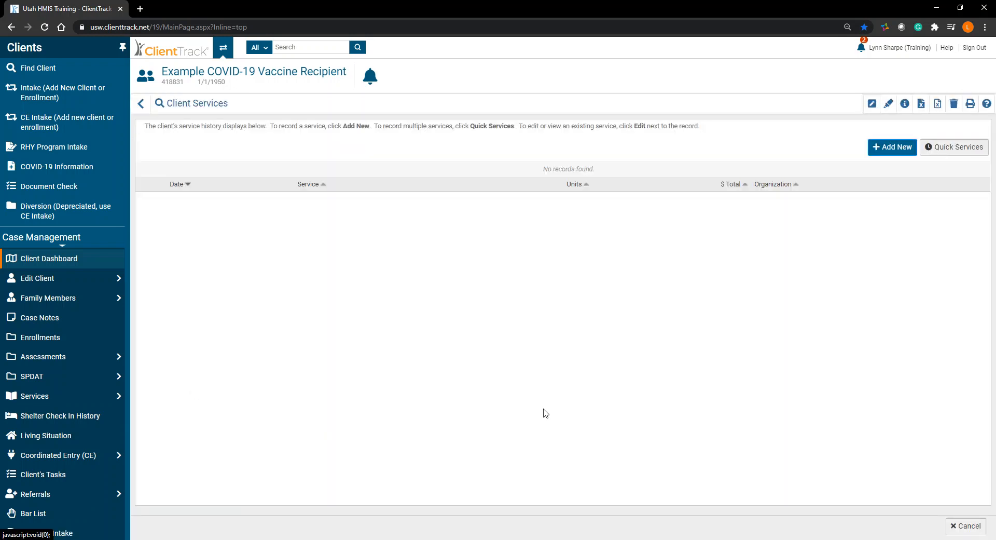
left_click(886, 148)
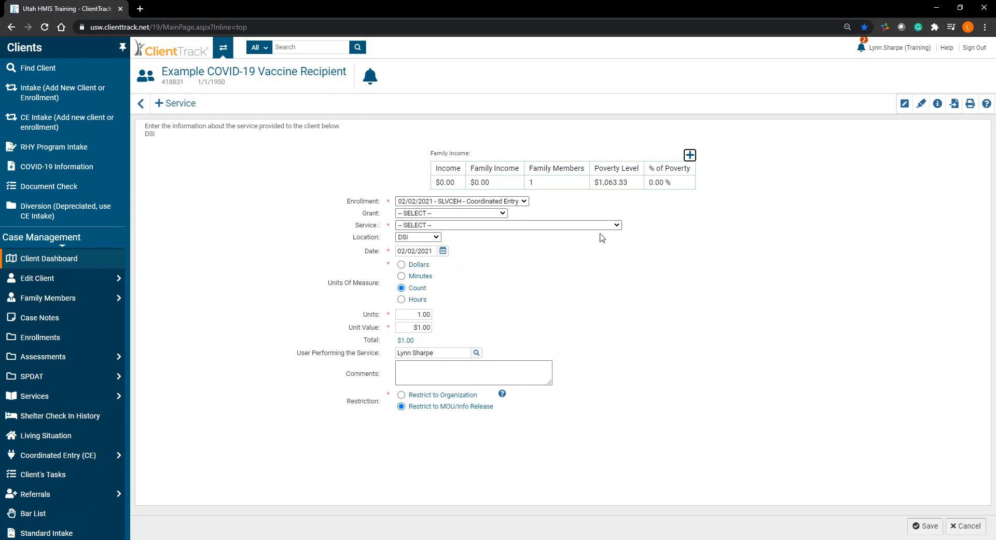
Set the service to Moderna Dose 1 from the COVID Vaccine group
left_click(601, 225)
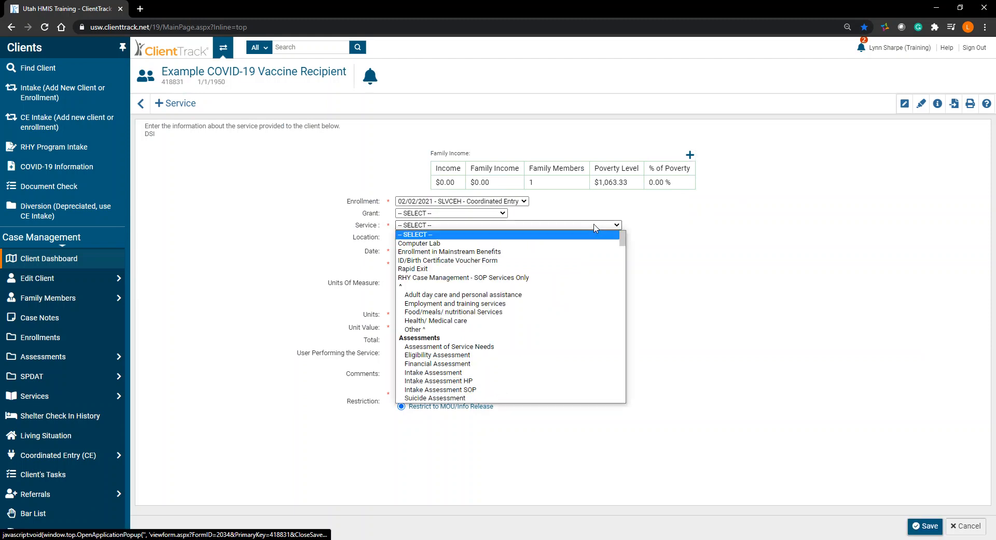
scroll(586, 270, "down", 12)
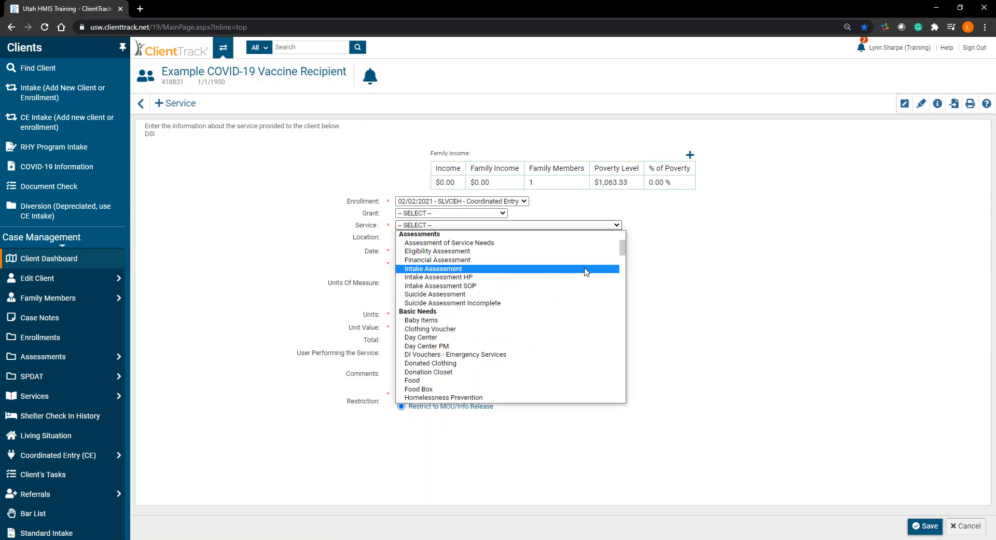
scroll(585, 271, "down", 4)
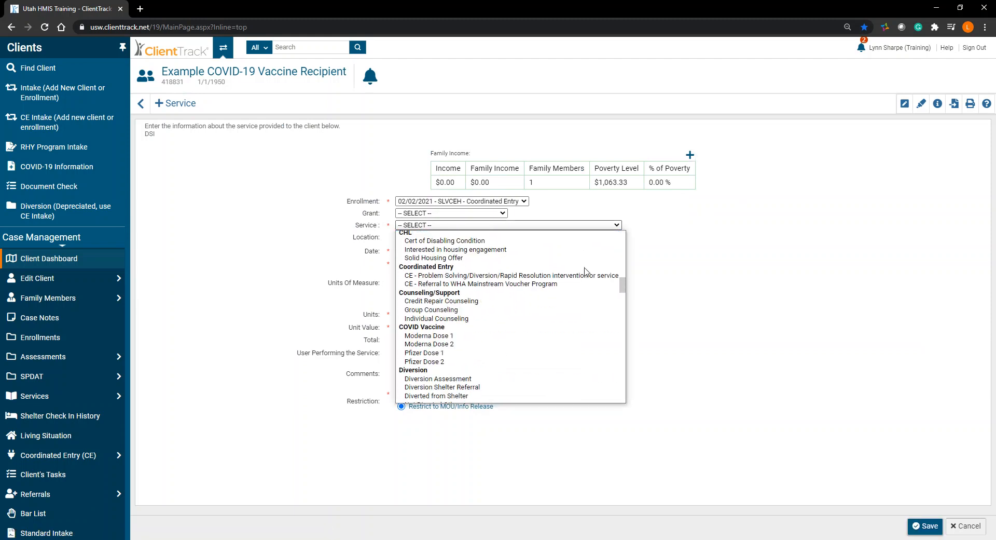
scroll(586, 270, "up", 2)
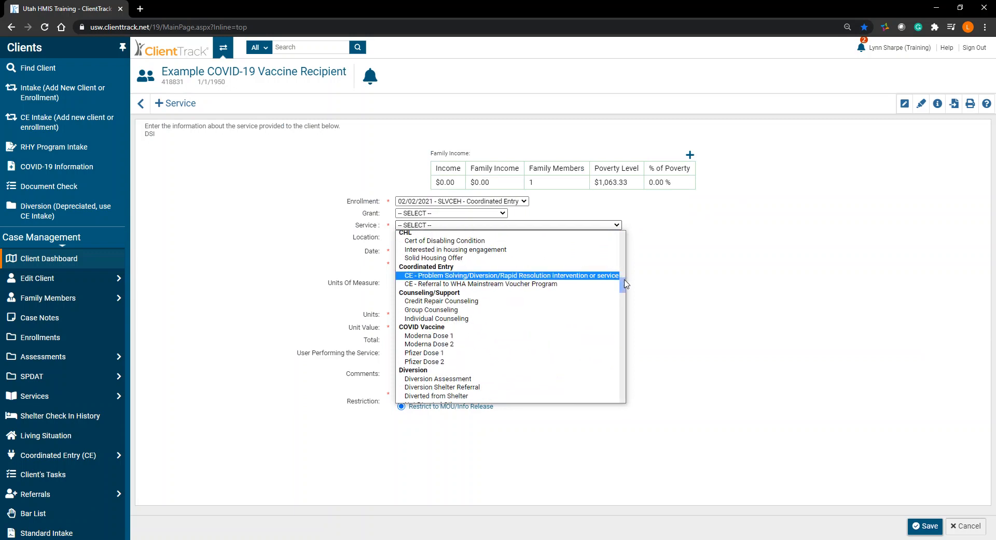
left_click_drag(626, 289, 628, 294)
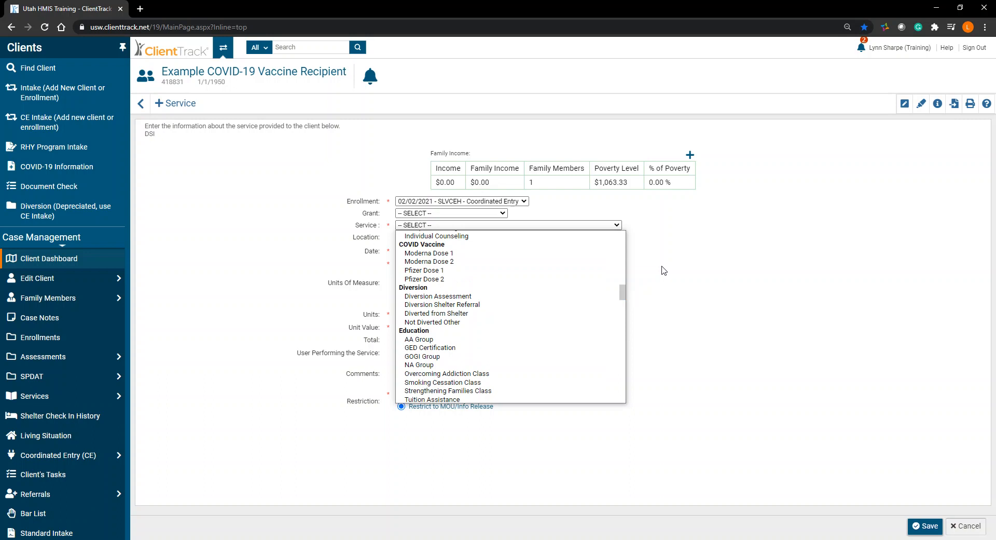
left_click(563, 253)
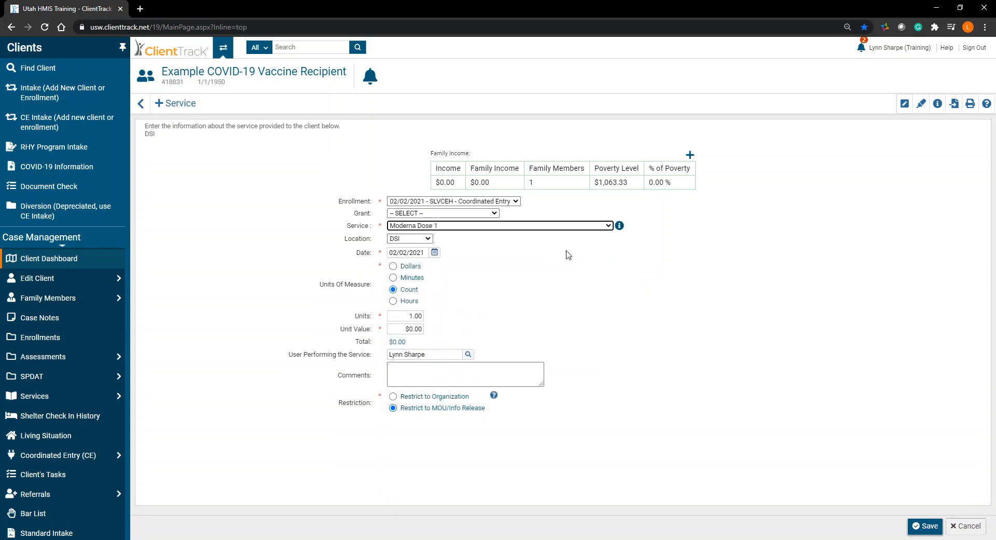
Enter comments that the dose was received at Fourth Street Mobile Medical Clinic in Salt Lake, with follow-up at 10:00 AM on 2/23/21 at Fourth Street Clinic; enlarge the box
mouse_move(620, 232)
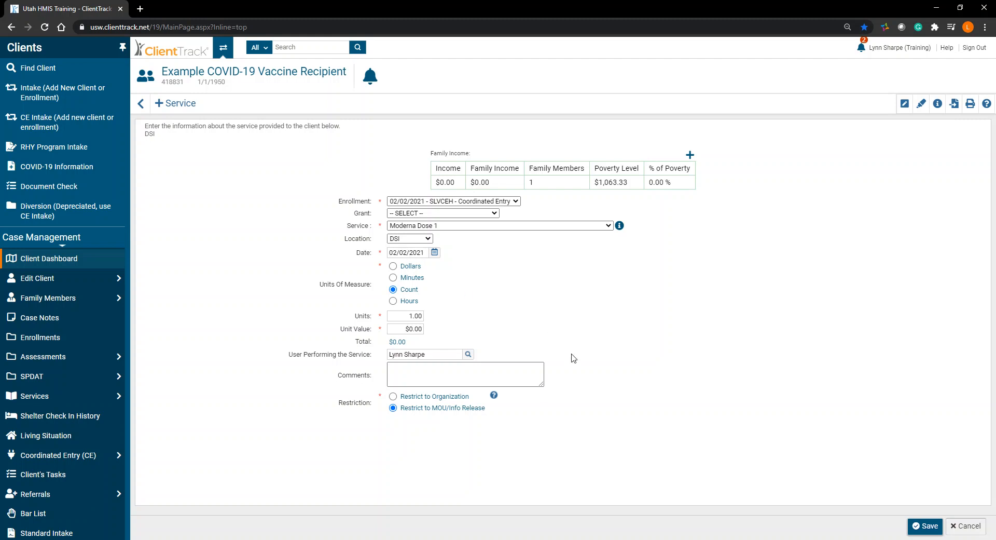
left_click(508, 372)
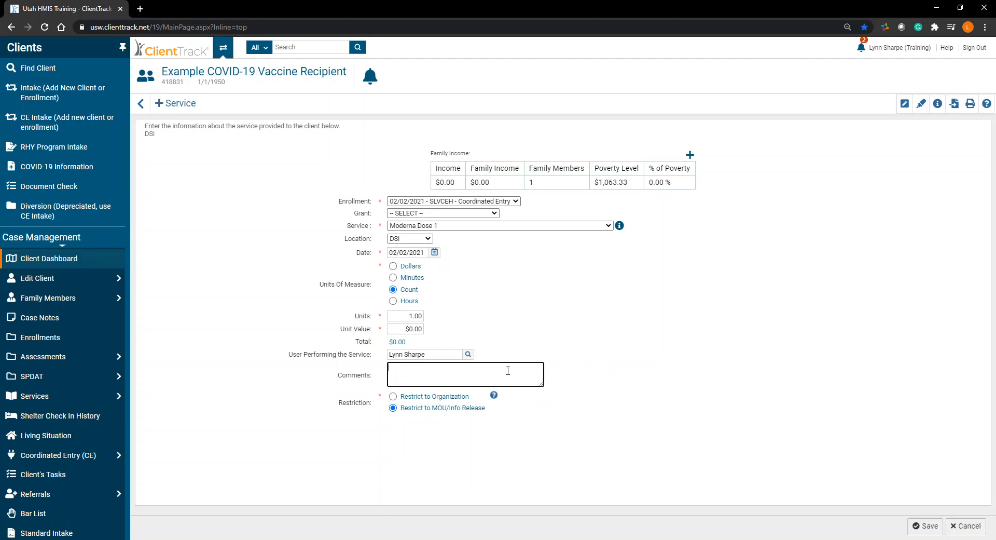
mouse_move(620, 229)
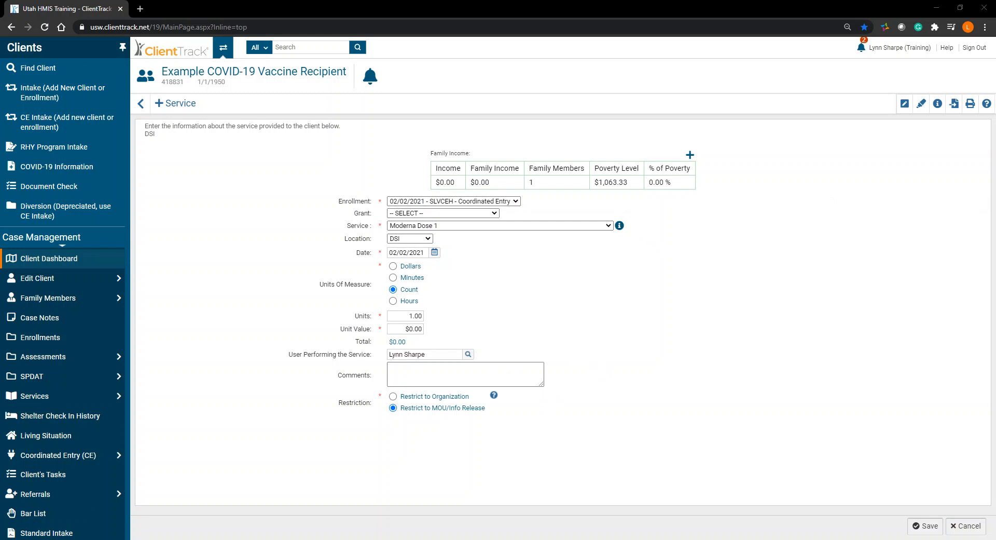
left_click(492, 373)
type("Follow up scheduled for 10:00 AM on 2/23/21 at Fourth Street Clinic.")
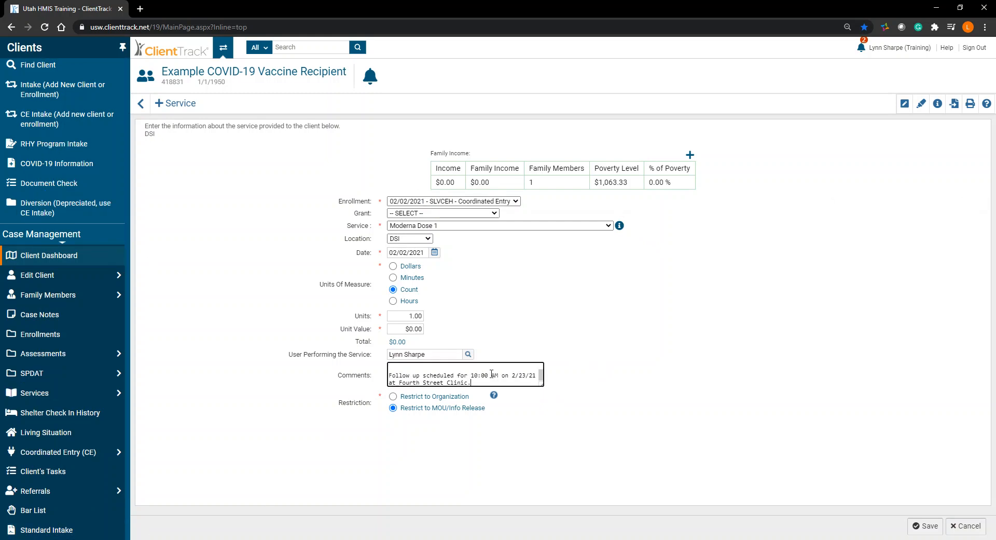
left_click_drag(538, 382, 625, 426)
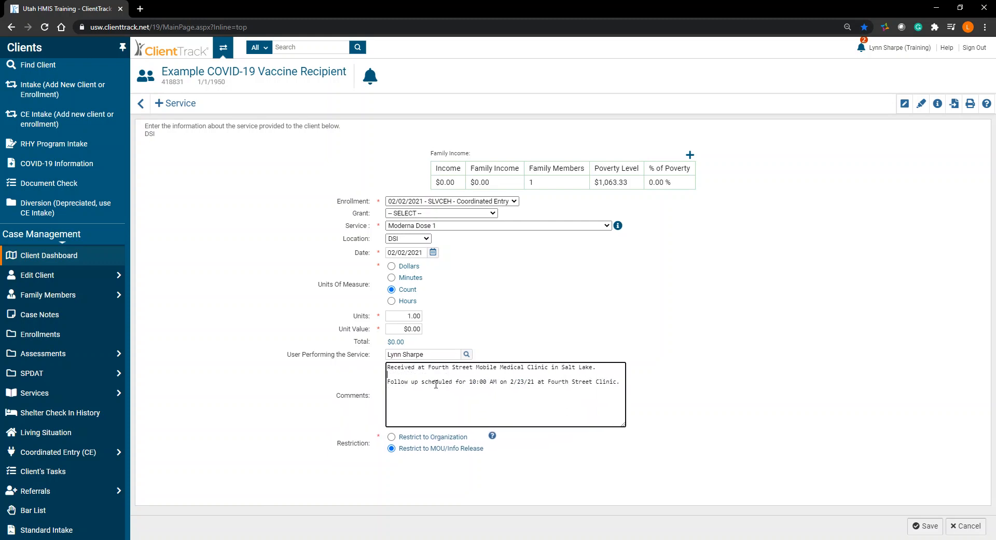
Review the comment lines about where the dose was received and when the follow-up is scheduled
left_click_drag(387, 367, 607, 373)
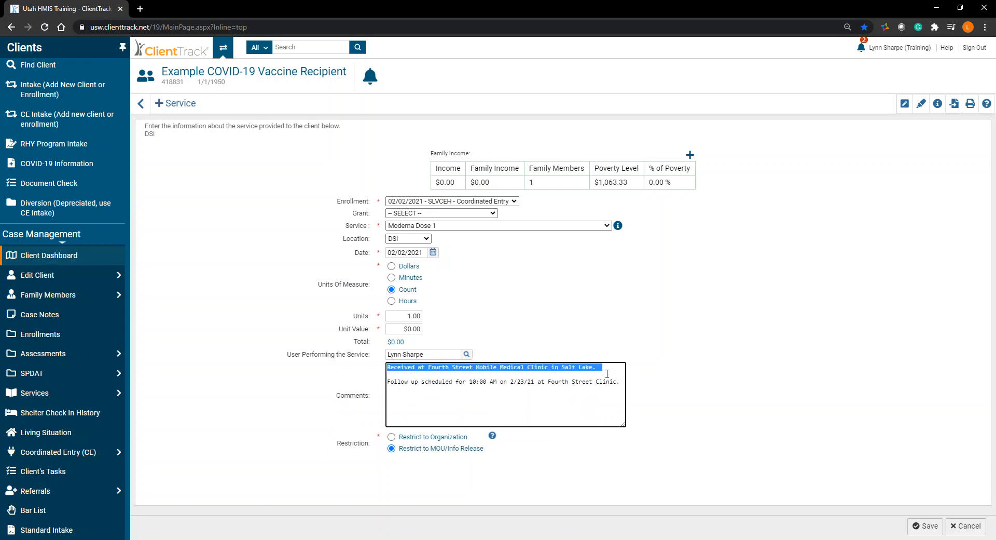
left_click(608, 371)
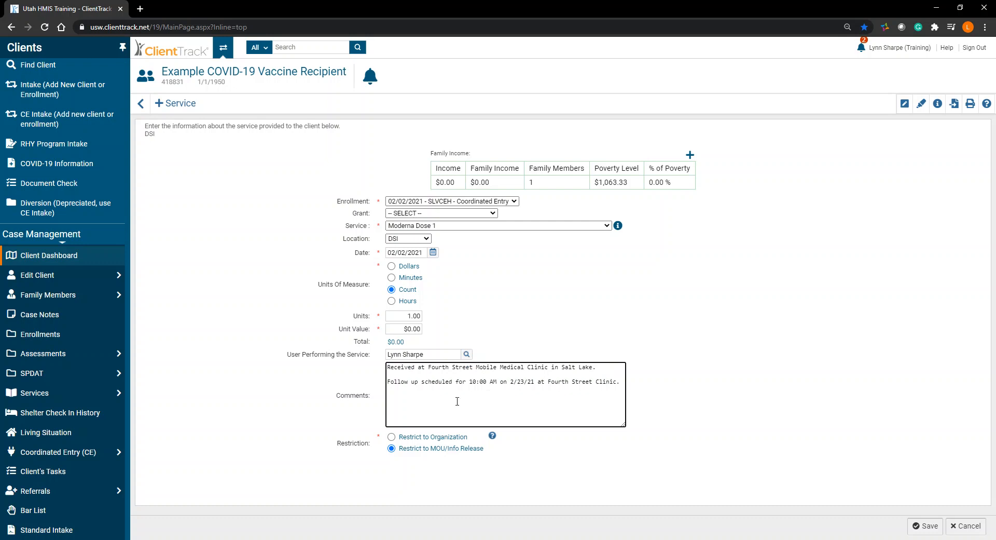
left_click_drag(387, 382, 609, 399)
left_click(610, 398)
left_click(688, 394)
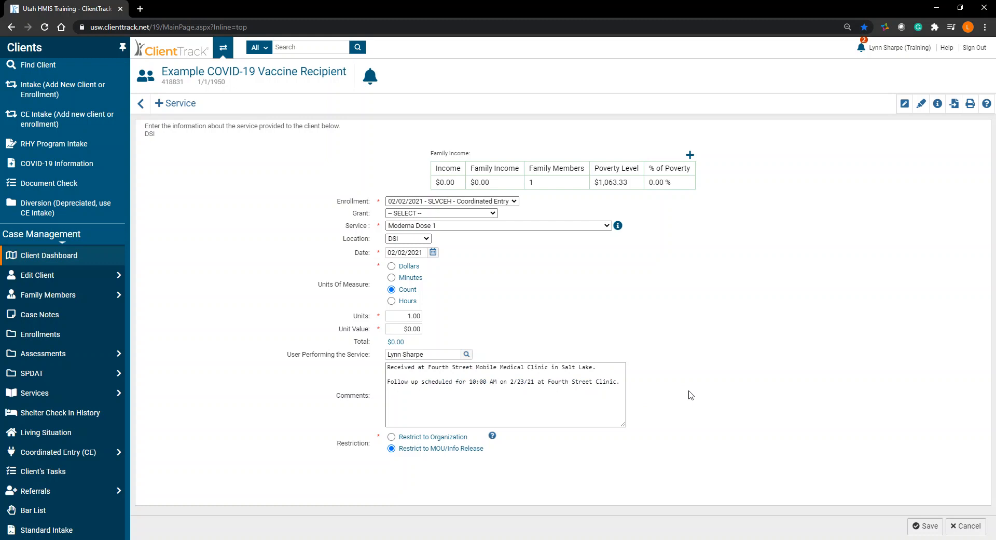
Save the vaccine service record and return to the client's dashboard
left_click(914, 526)
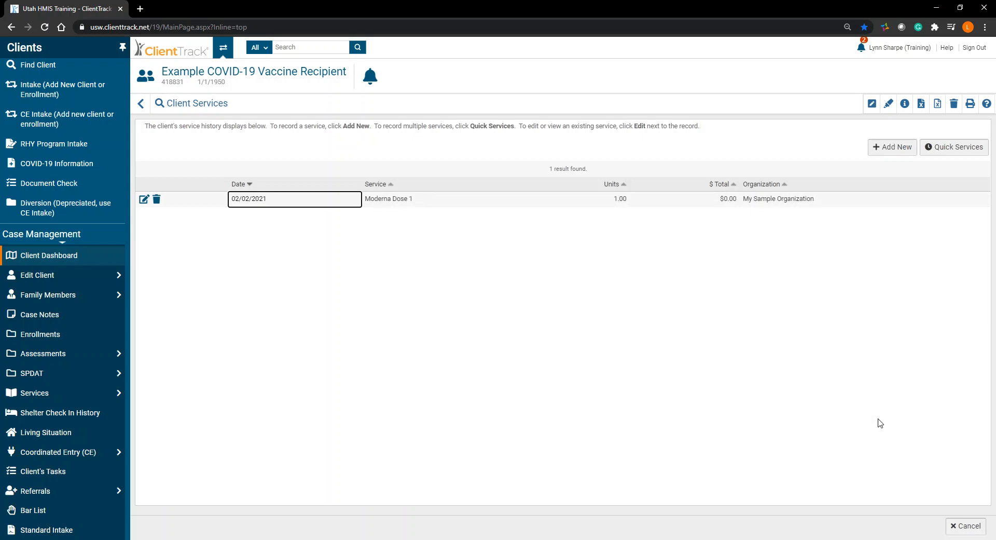
left_click(299, 349)
left_click(86, 262)
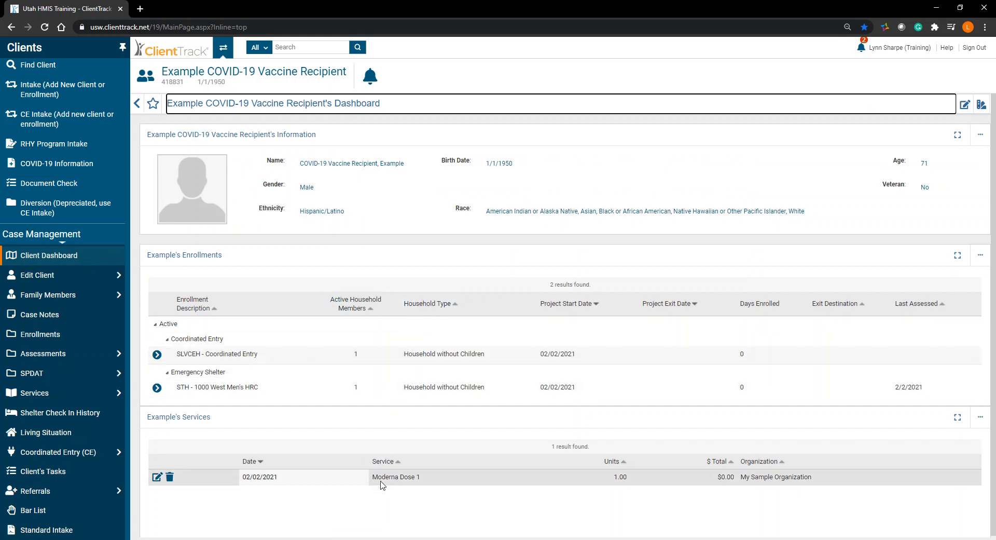
Start a new notification for the client and paste the vaccine service comments as its message
left_click(379, 74)
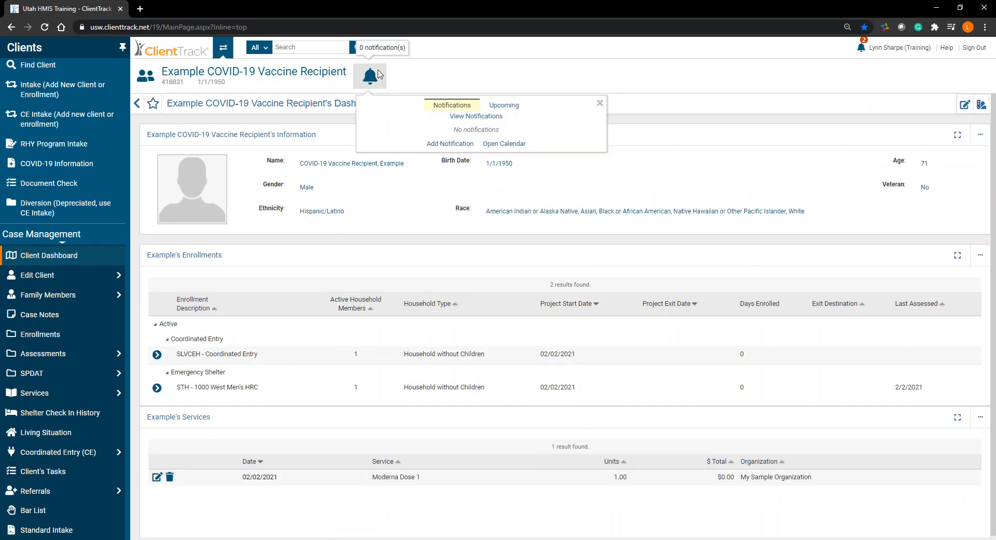
left_click(421, 80)
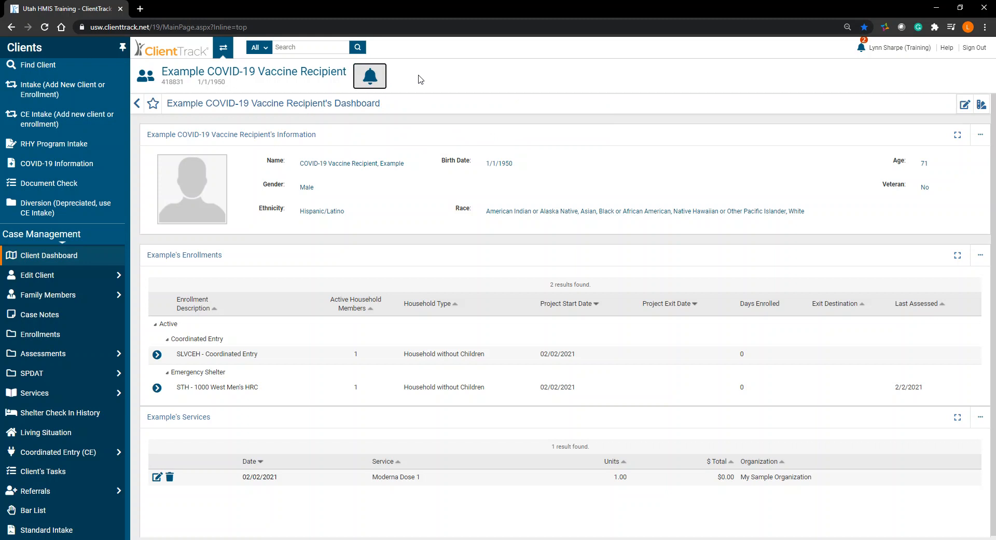
left_click(371, 76)
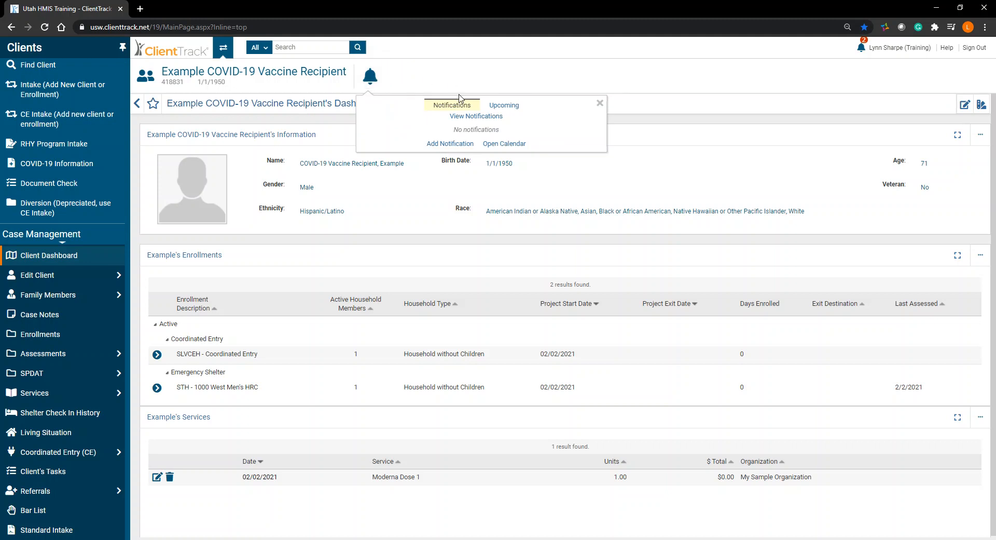
left_click(444, 145)
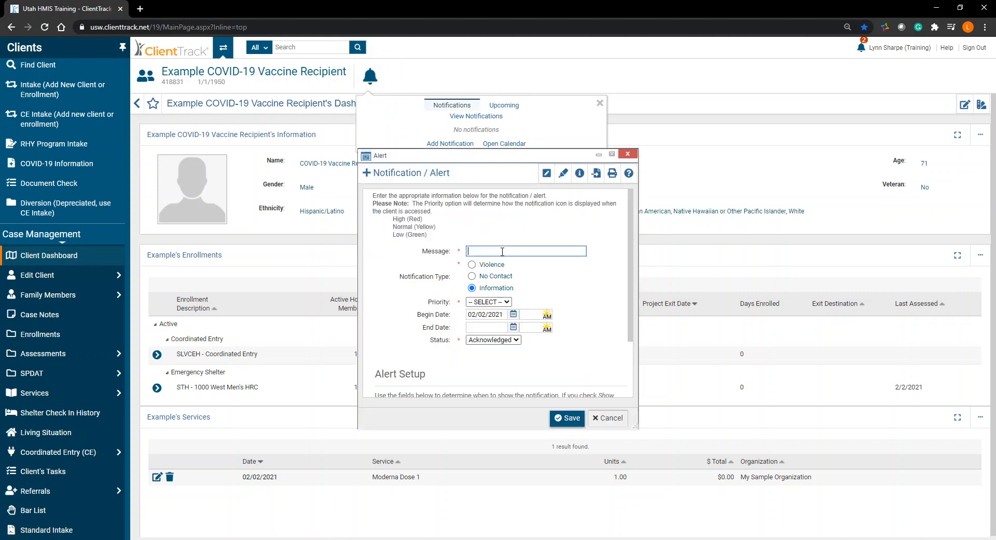
key("ctrl+v")
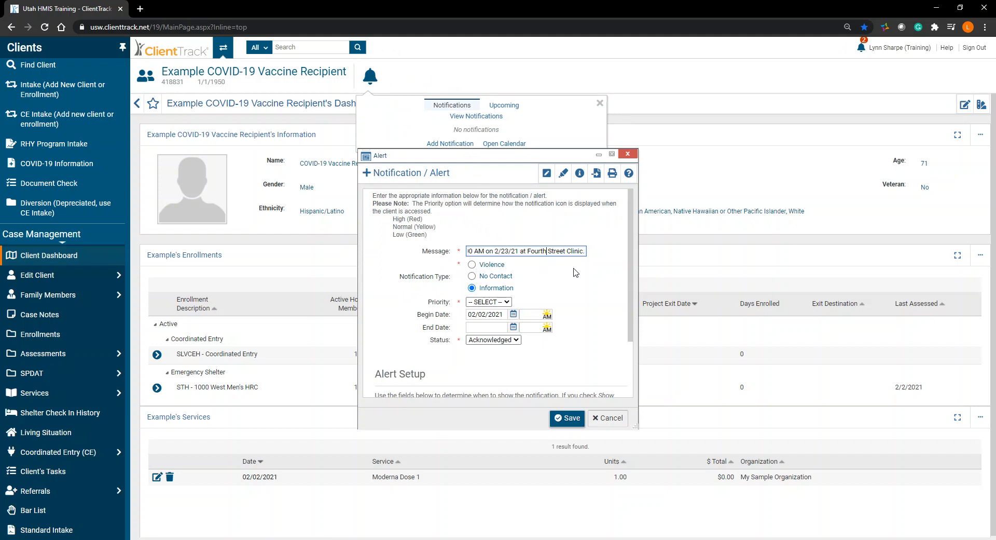
Insert "Moderna 1st dose" at the beginning of the notification message
key("Left")
key("Left")
key("Left")
key("Left")
key("Left")
key("Left")
key("Left")
key("Left")
key("Left")
key("Left")
key("Left")
key("Left")
key("Left")
key("Left")
key("Left")
key("Left")
key("Left")
key("Left")
key("Left")
key("Left")
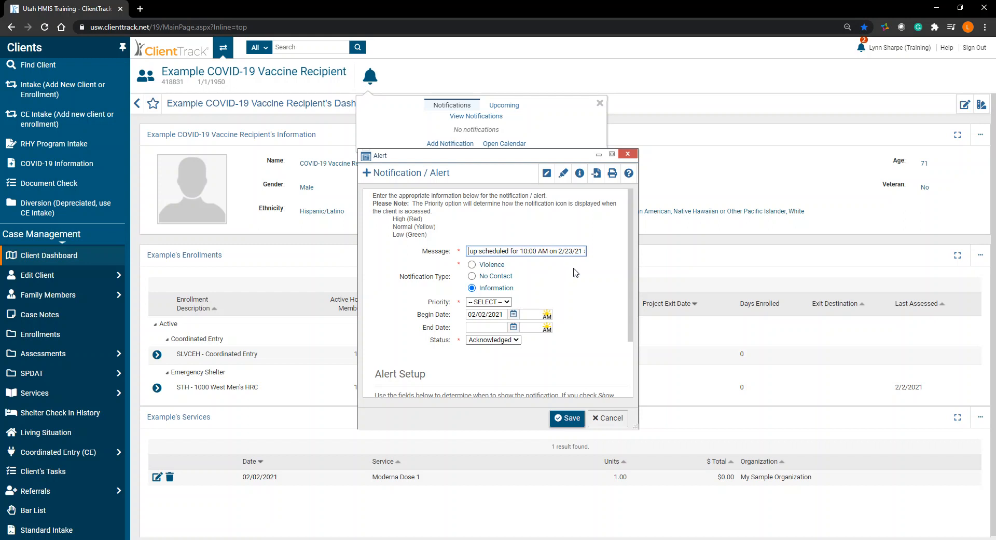
key("Left")
key("Left")
key("Left")
key("Left")
key("Left")
key("Left")
key("Left")
key("Left")
key("Left")
key("Left")
key("Left")
key("Left")
key("Left")
key("Left")
key("Left")
key("Left")
key("Left")
key("Left")
key("Left")
key("Left")
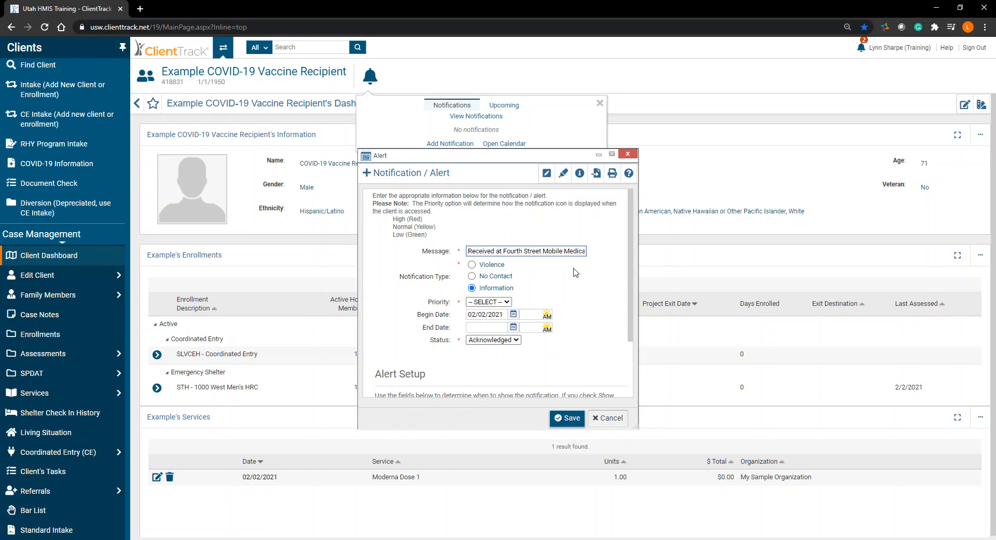
type("Moderna 1st dose ")
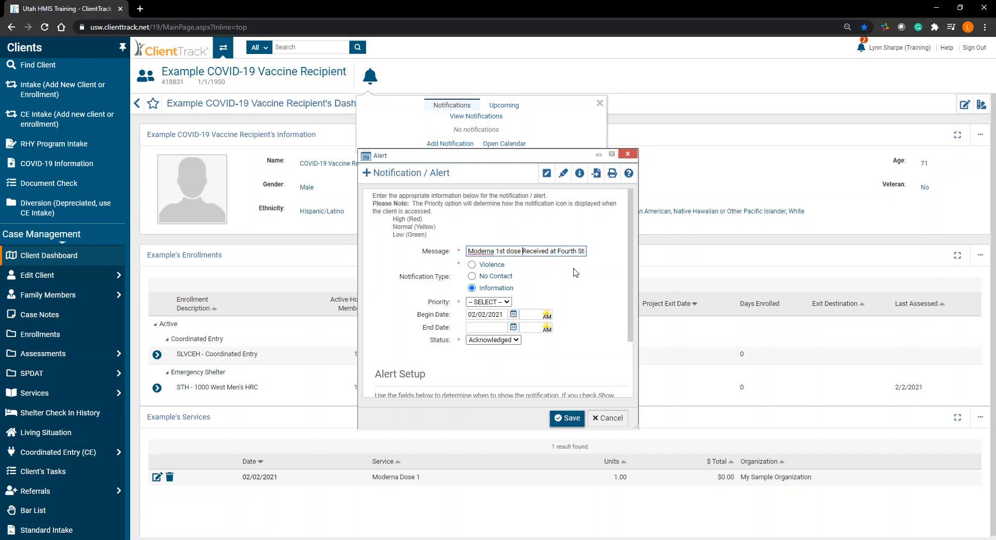
Reword the start of the notification message to "Moderna 1st COVID-19 vaccine dose received"
type("COVID-19 va")
key("Right")
key("Right")
key("Right")
key("Right")
key("Right")
key("Right")
key("Right")
key("Right")
key("Right")
key("Right")
key("Right")
key("Right")
key("Right")
key("Right")
key("Right")
key("Right")
key("Right")
key("Right")
key("Right")
key("Right")
key("Right")
key("Right")
key("Right")
key("Right")
key("Right")
key("Right")
key("Right")
key("Right")
key("Right")
key("Right")
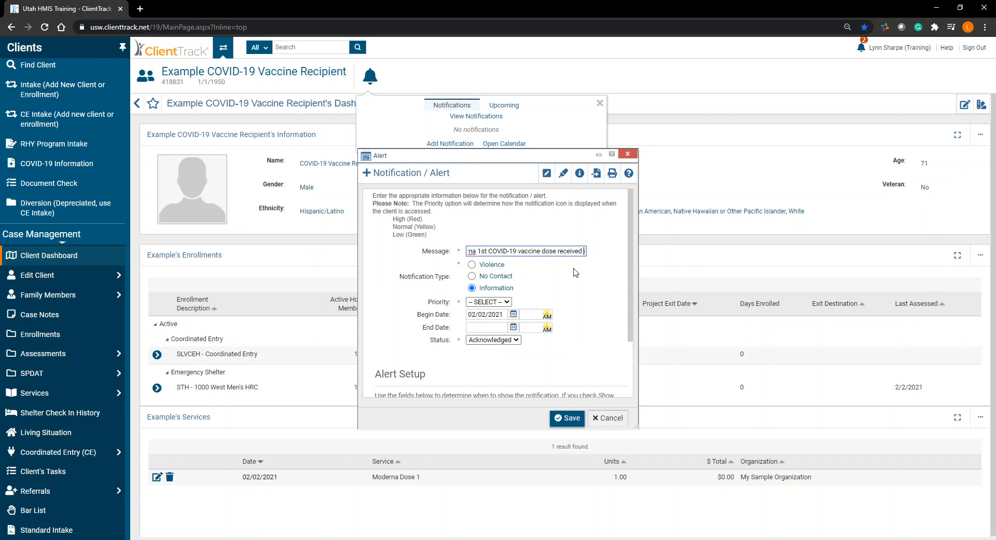
Review the rest of the notification message through the follow-up at Fourth Street Clinic and delete one surplus character
key("Right")
key("Right")
key("Right")
key("Right")
key("Right")
key("Right")
key("Right")
key("Right")
key("Right")
key("Right")
key("Right")
key("Right")
key("Right")
key("Right")
key("Right")
key("Right")
key("Right")
key("Right")
key("Right")
key("Right")
key("Right")
key("Right")
key("Right")
key("Right")
key("Right")
key("Right")
key("Right")
key("Right")
key("Right")
key("Right")
key("Right")
key("Right")
key("Right")
key("Right")
key("Right")
key("Right")
key("BackSpace")
key("Right")
key("Right")
key("Right")
key("Right")
key("Right")
key("Right")
key("Right")
key("Right")
key("Right")
key("Right")
key("Right")
key("Right")
key("Right")
key("Right")
key("Right")
key("Right")
key("Right")
key("Right")
key("Right")
key("Right")
key("Right")
key("Right")
key("Right")
key("Right")
key("Right")
key("Right")
key("Right")
key("Right")
key("Right")
key("Right")
key("Right")
key("Right")
key("Right")
key("Right")
key("Right")
key("Right")
key("Right")
key("Right")
key("Right")
key("Right")
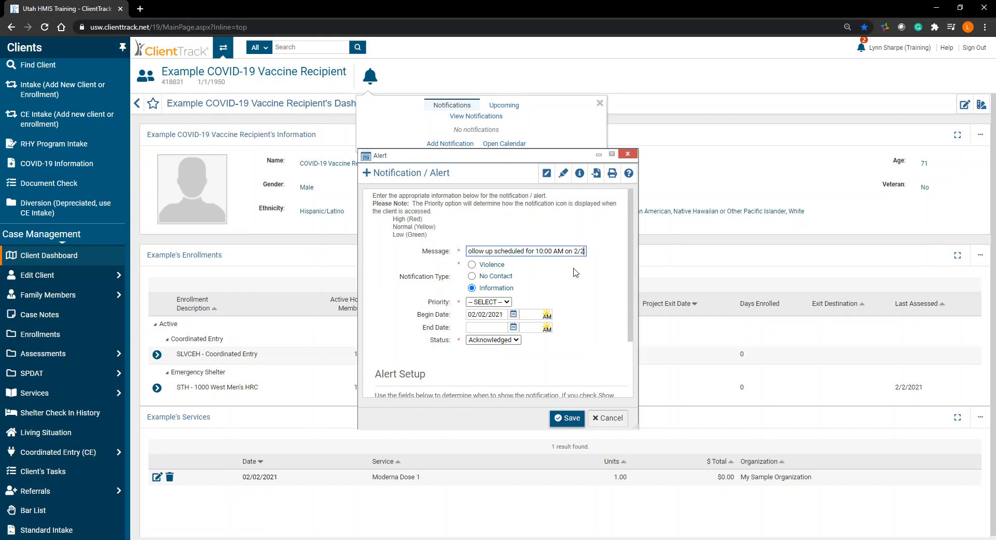
key("Right")
key("Right")
key("Right")
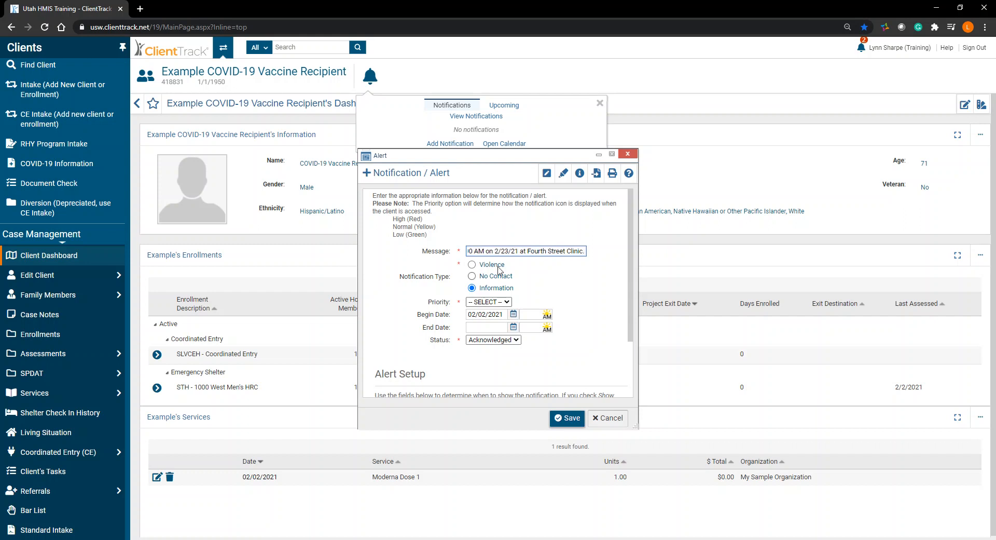
Set the notification's priority to High and its status to New/Pending
left_click(492, 302)
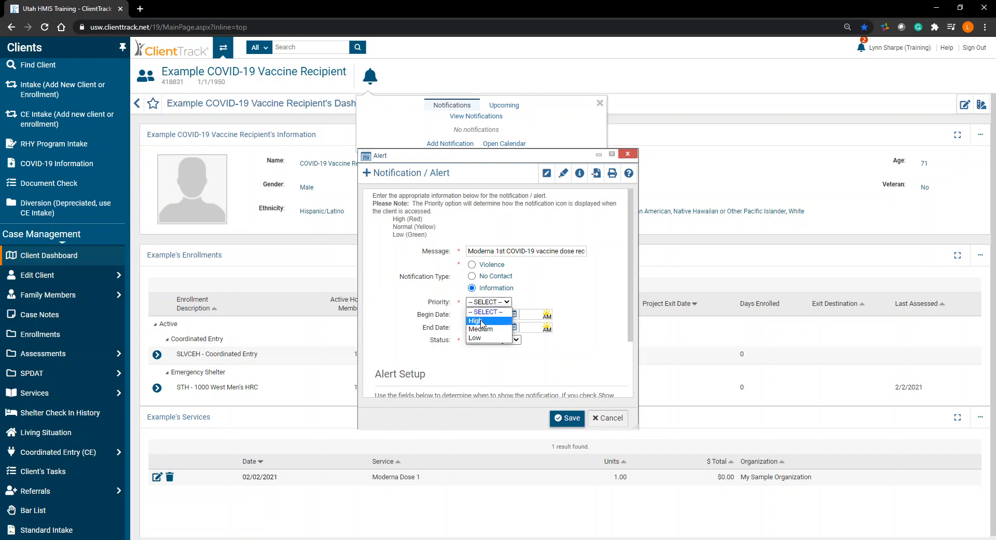
left_click(482, 321)
left_click(552, 290)
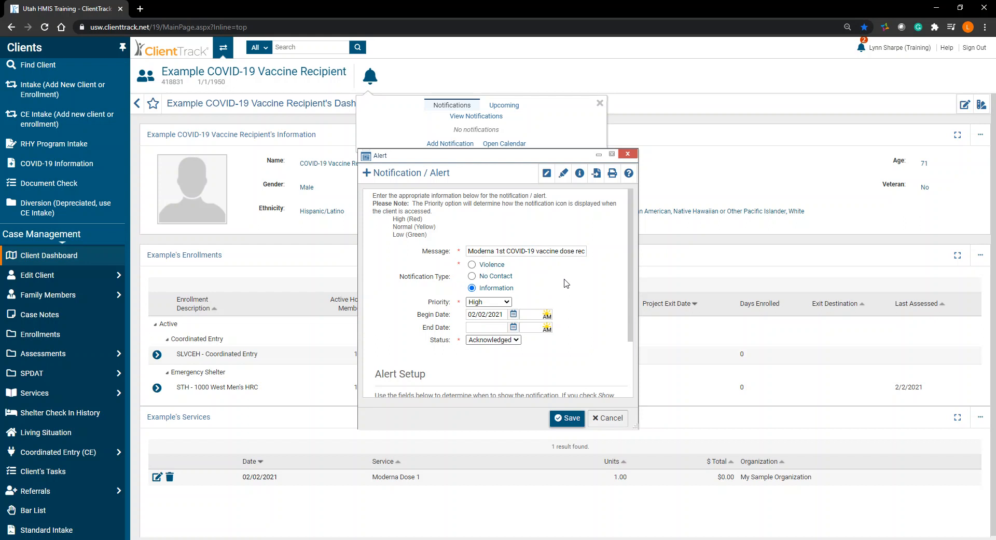
left_click(481, 315)
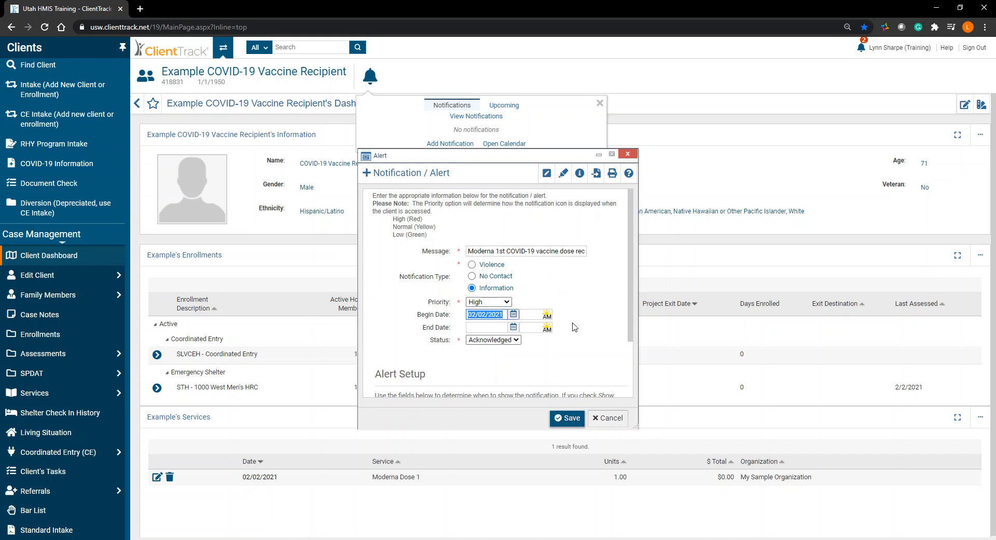
left_click(506, 342)
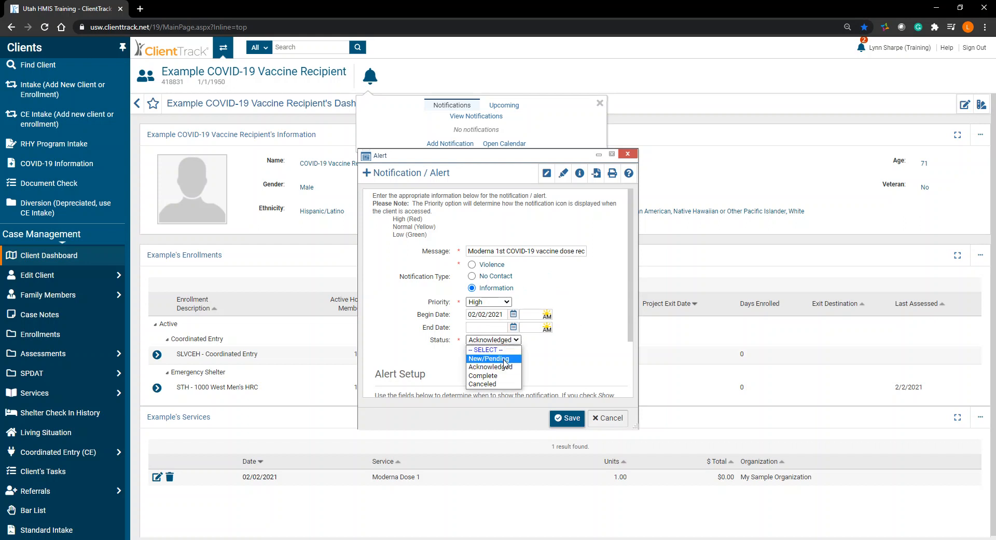
left_click(488, 358)
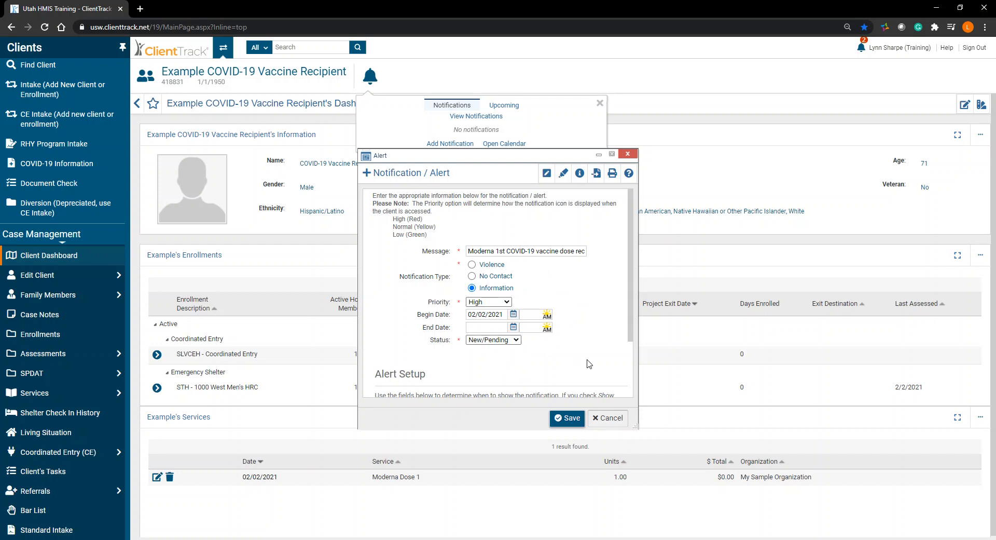
Save the notification and check its message in the client's notification list
scroll(590, 362, "down", 2)
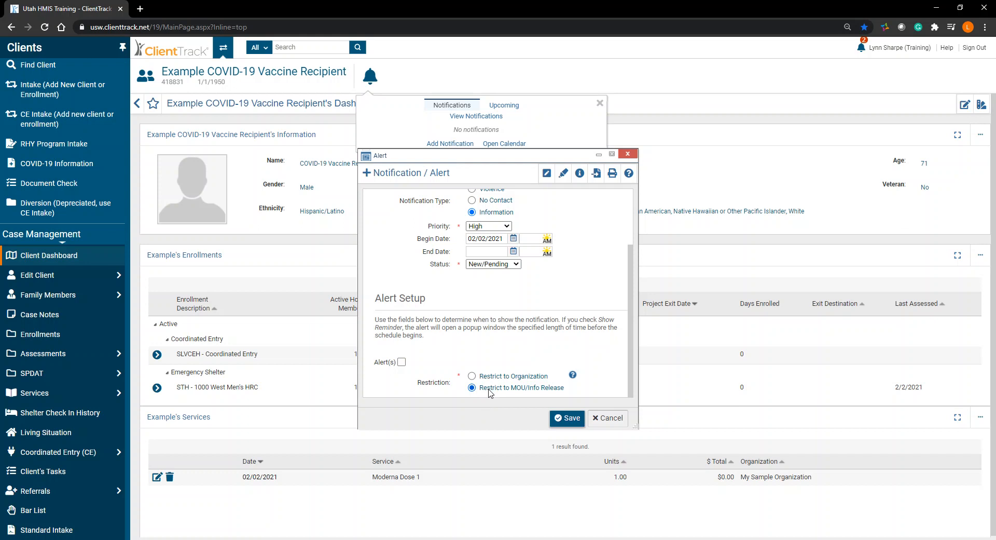
left_click(563, 416)
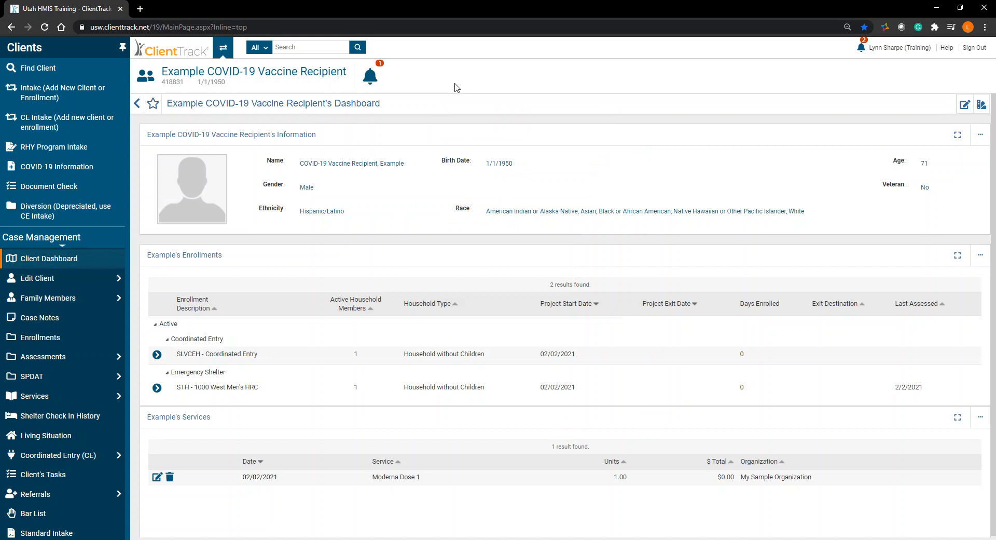
left_click(380, 80)
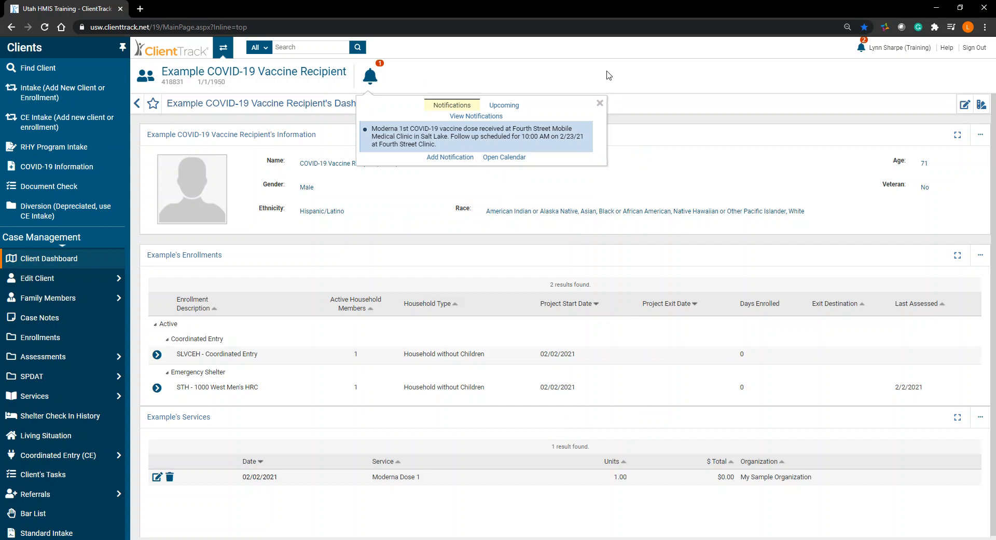
left_click(600, 103)
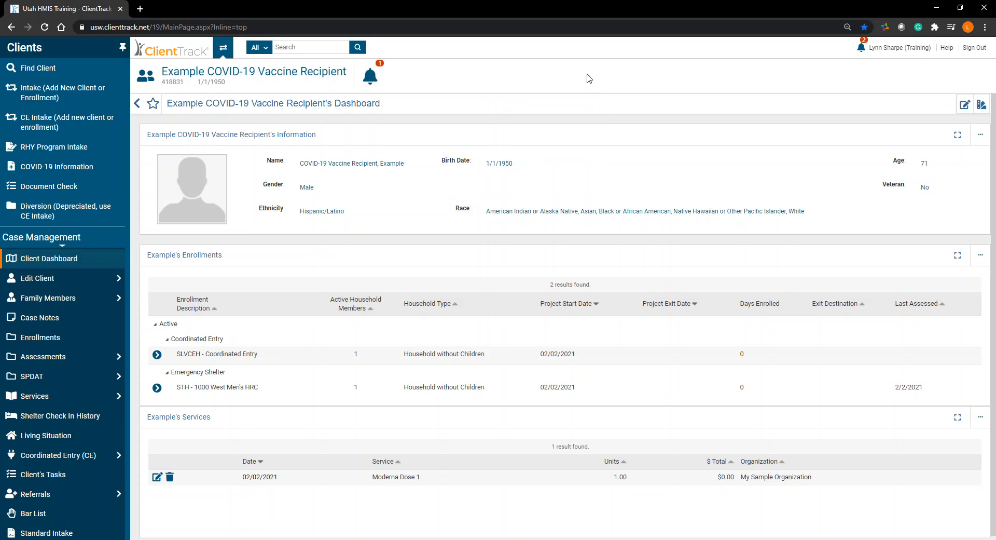
Add a new Moderna Dose 2 service for the client under the SLVCEH - Coordinated Entry enrollment
left_click(157, 354)
left_click(174, 381)
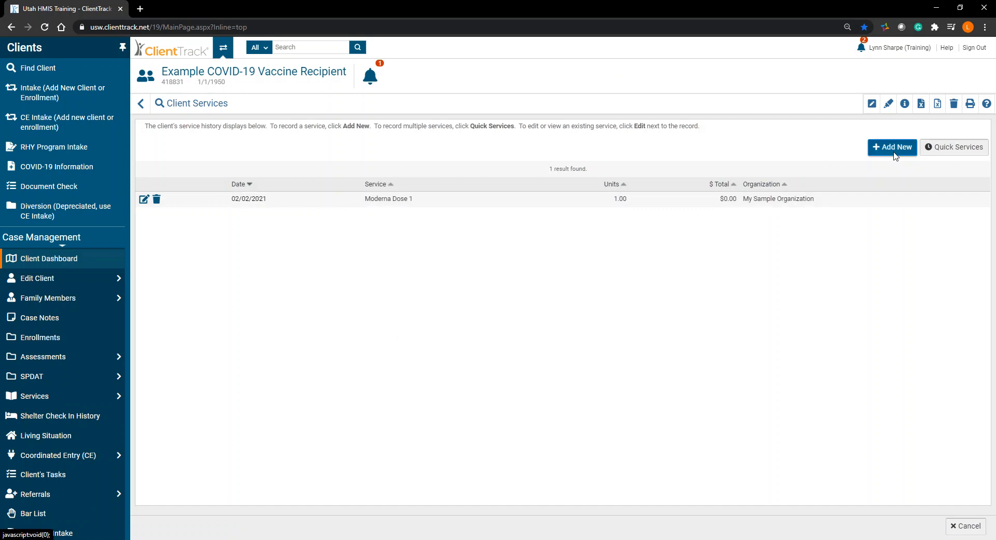
left_click(893, 148)
left_click(462, 225)
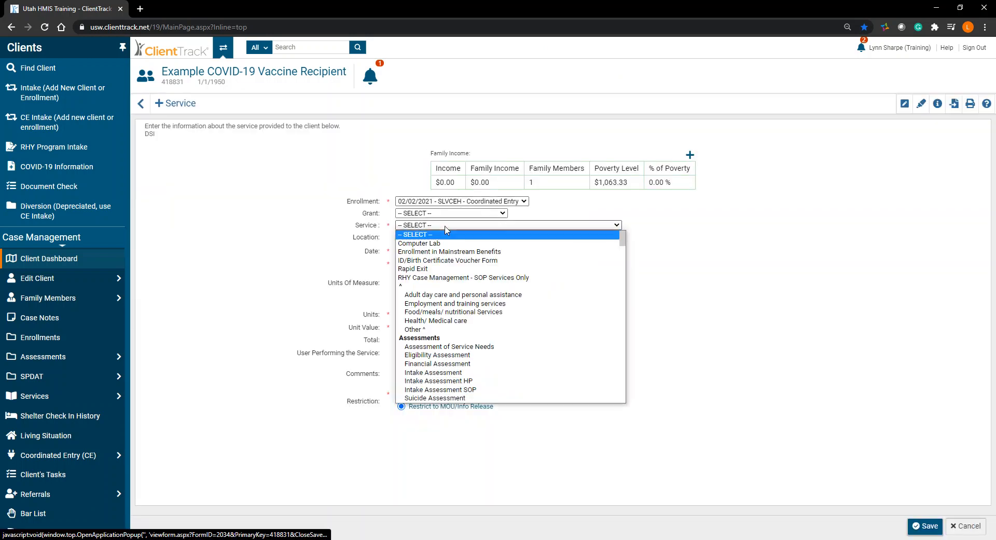
scroll(481, 324, "down", 10)
scroll(481, 324, "down", 5)
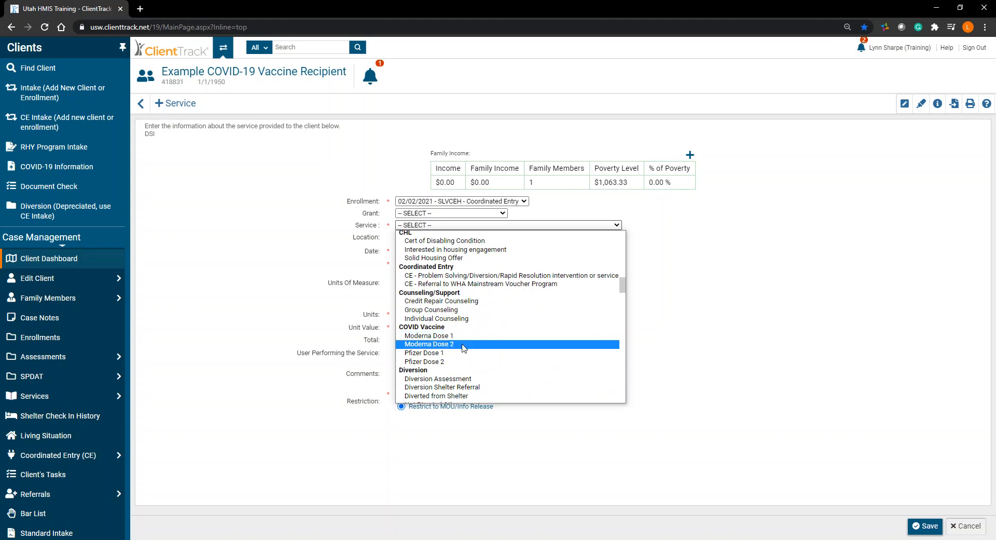
left_click(463, 344)
Paste the earlier vaccine comments, enlarge the comments box and remove the follow-up sentence, keeping "Received at Fourth Street Mobile Medical Clinic in Salt Lake."
mouse_move(620, 226)
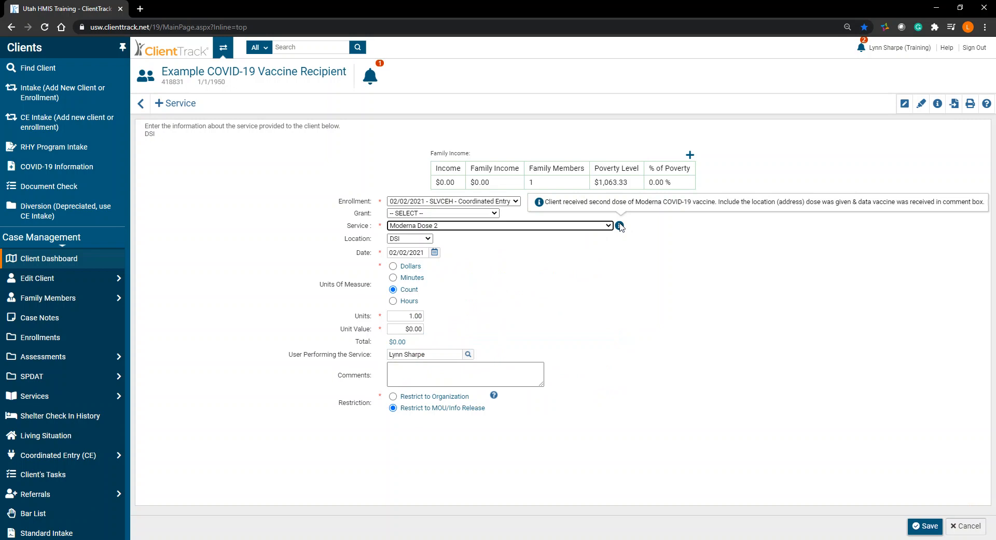
left_click(471, 377)
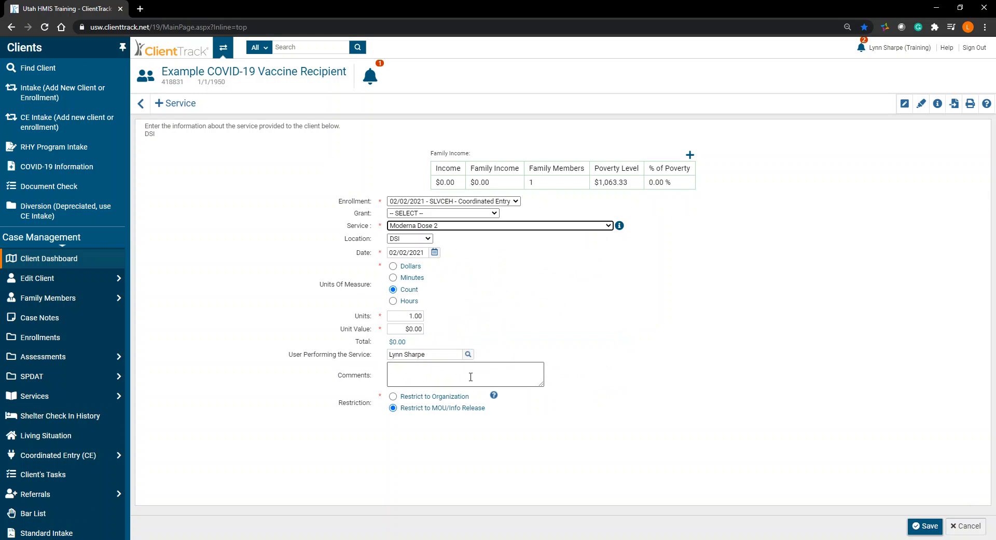
type("Received at Fourth Street Mobile Medical Clinic in Salt Lake.  Follow up scheduled for 10:00 AM on 2/23/21 at Fourth Street Clinic.")
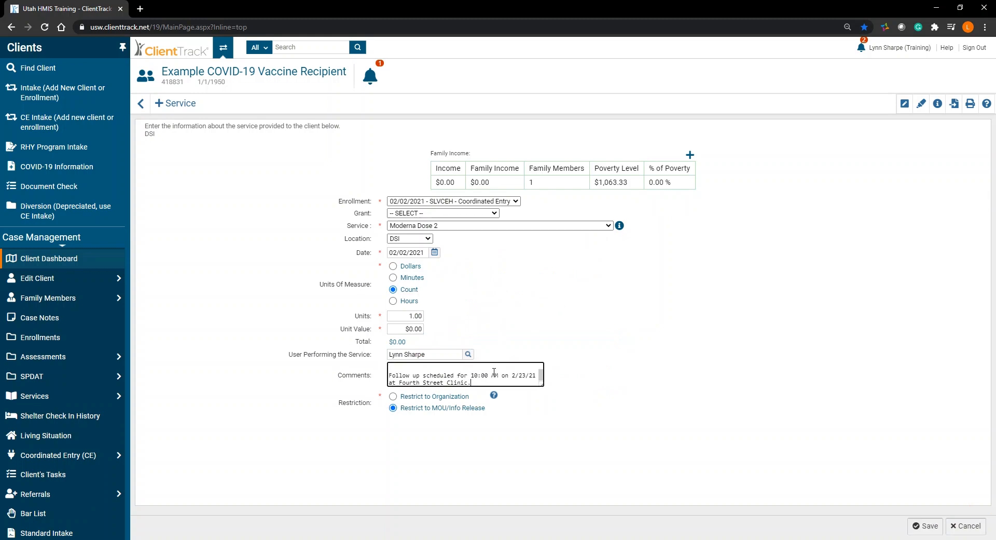
left_click_drag(542, 385, 623, 416)
triple_click(604, 382)
key("BackSpace")
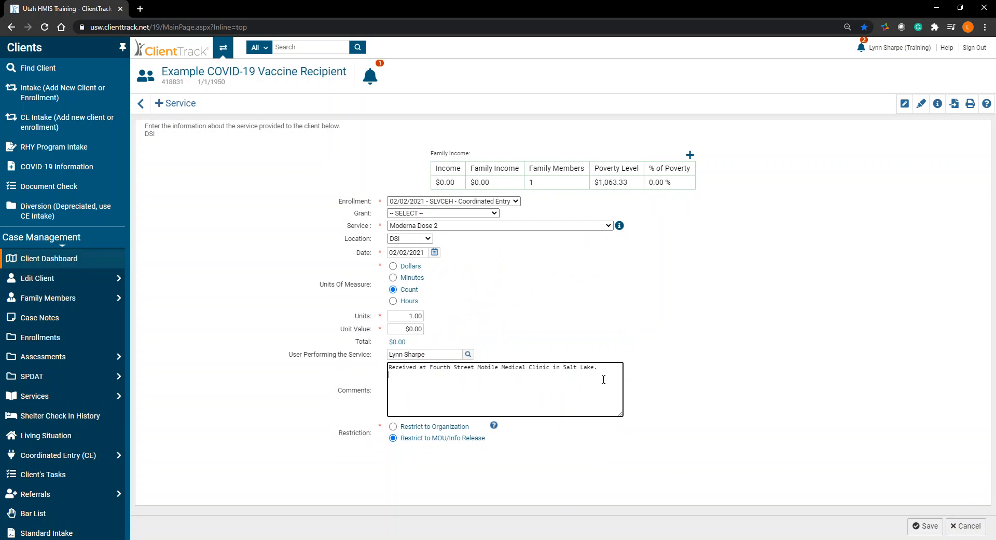
key("BackSpace")
left_click_drag(599, 368, 453, 368)
left_click(596, 305)
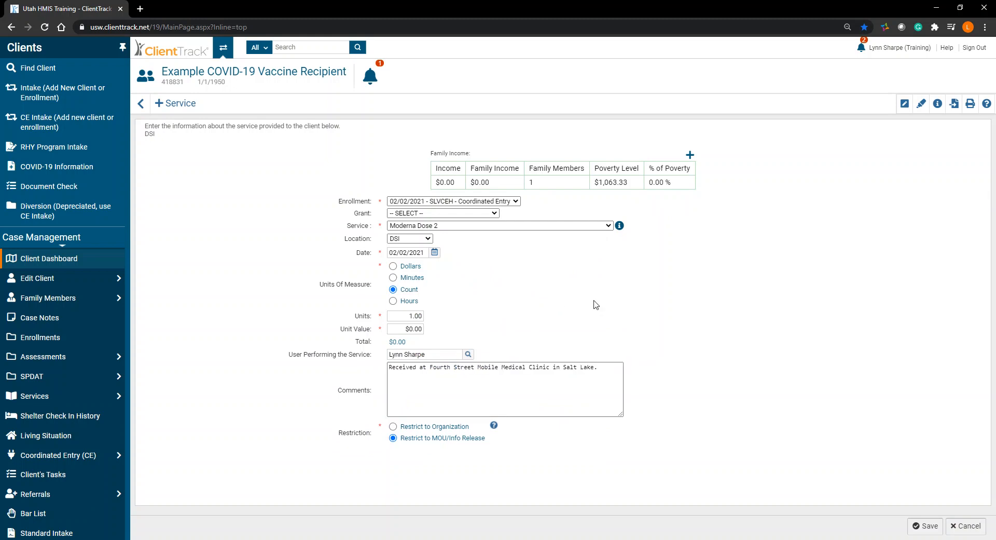
Set the Moderna Dose 2 service date to 2/23/2021 and save the service record
left_click(404, 249)
type("2/2")
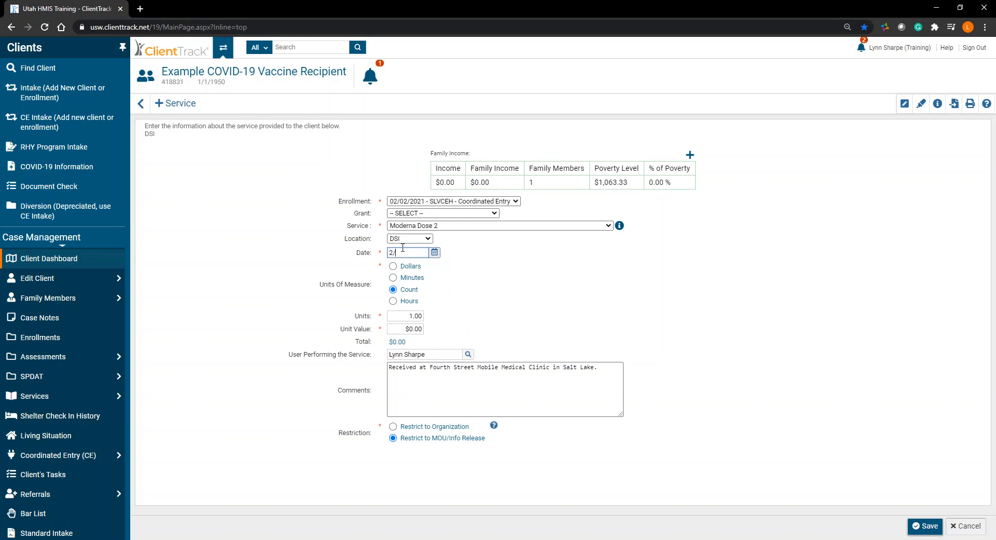
type("3/2021")
left_click(704, 286)
left_click(926, 526)
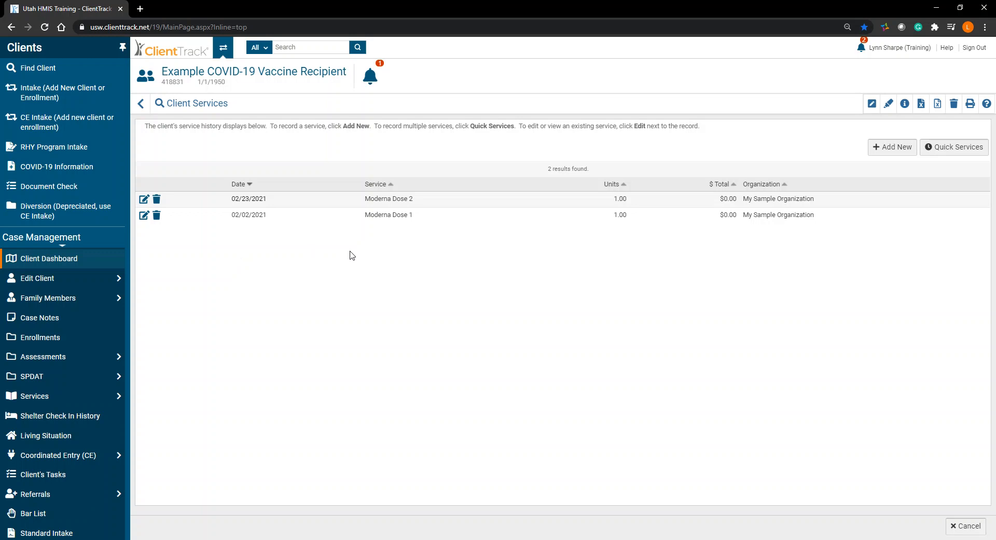
From the client's dashboard, update the first-dose notification with end date 02/23/2020 and status Complete, and save it
left_click(75, 261)
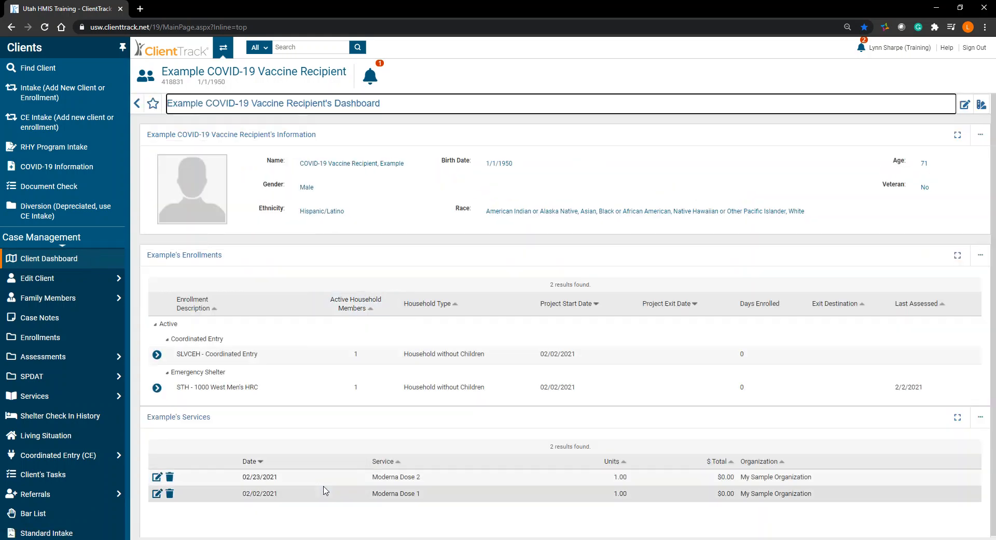
left_click(371, 73)
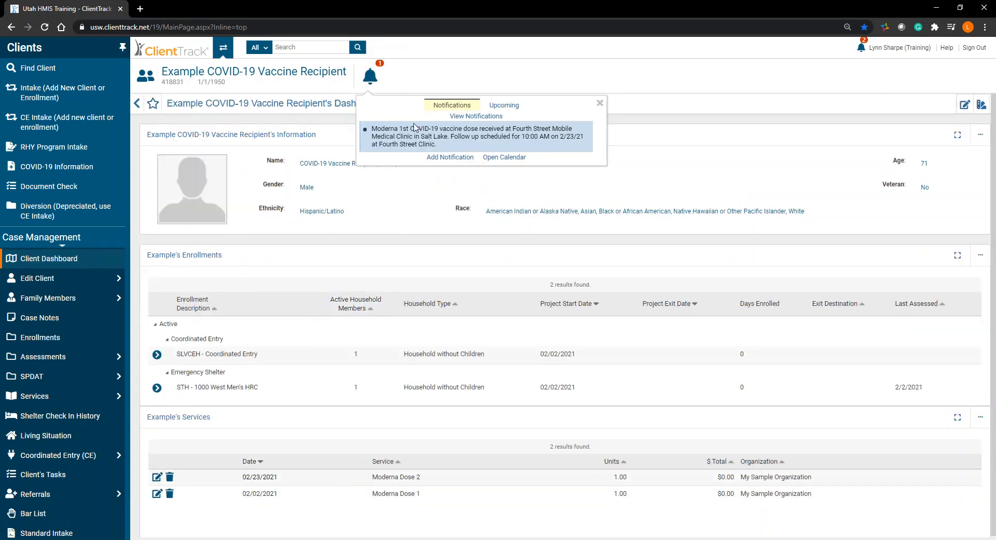
left_click(437, 140)
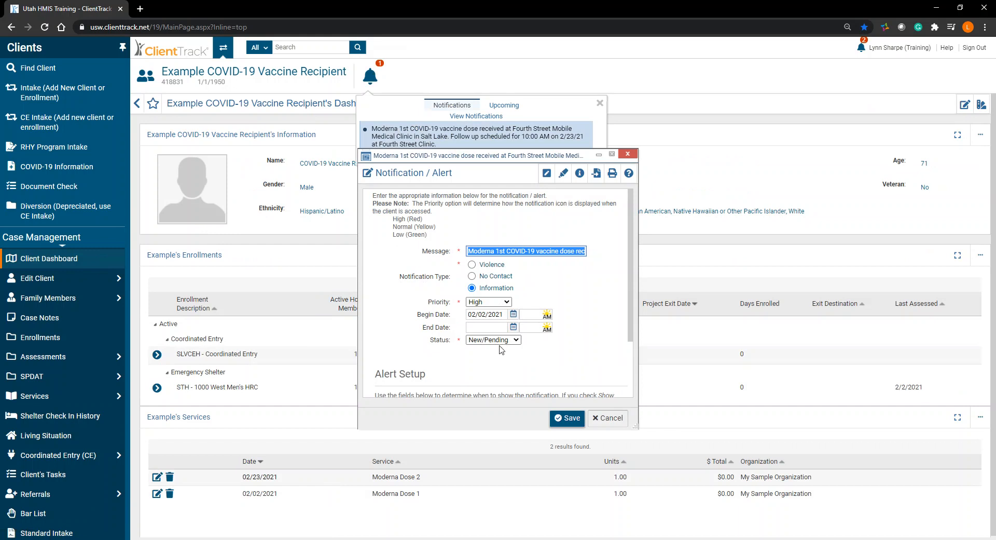
left_click(491, 327)
type("2/23/20")
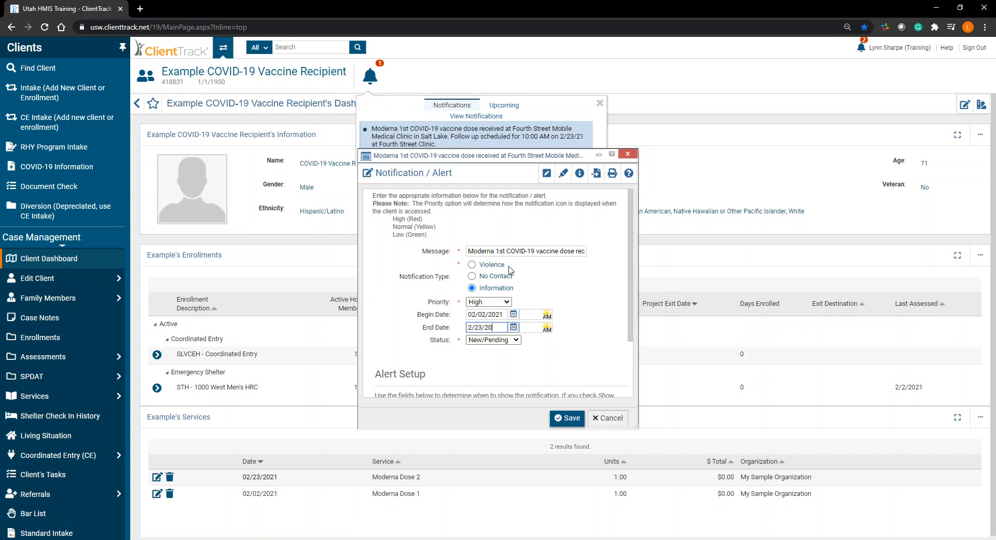
left_click(483, 340)
left_click(485, 379)
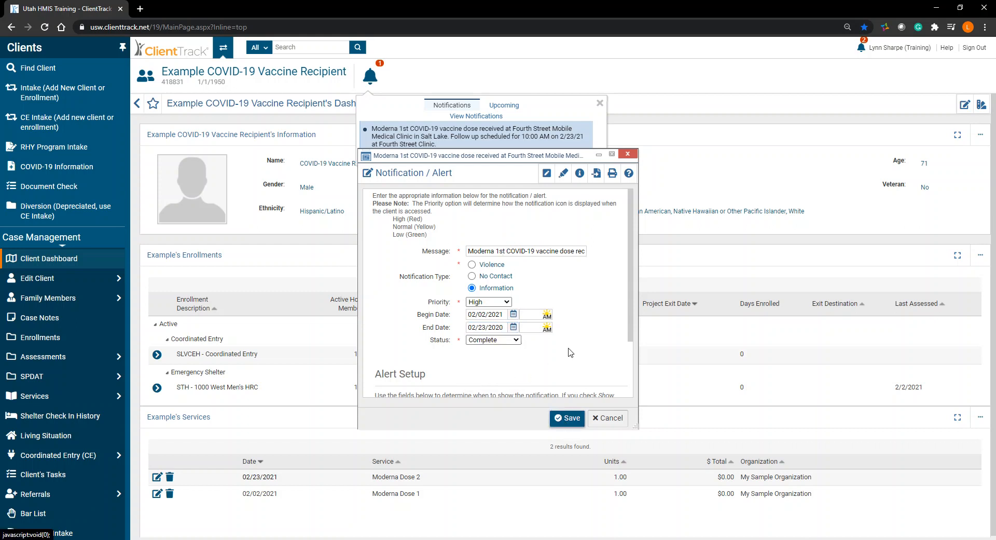
scroll(568, 354, "down", 2)
scroll(571, 348, "up", 2)
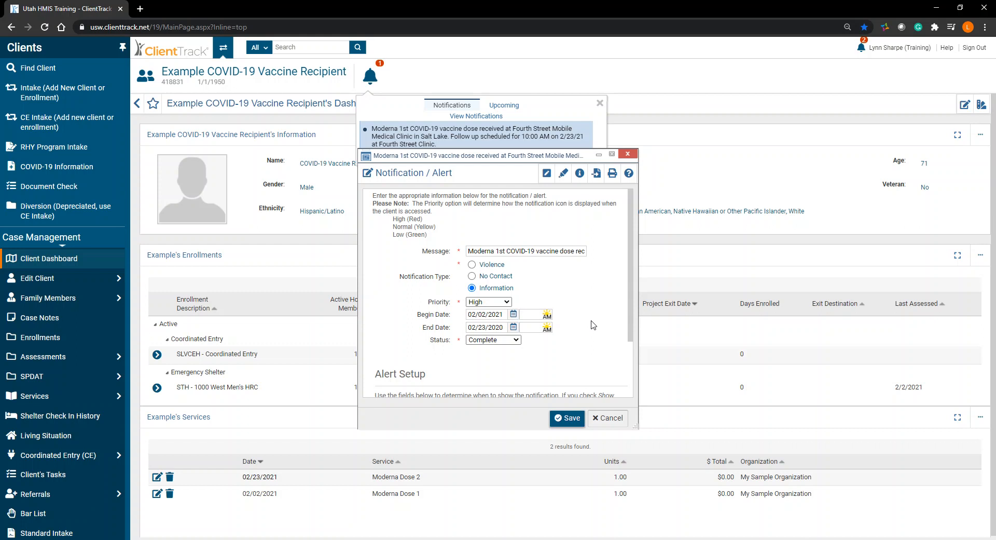
scroll(592, 332, "down", 2)
scroll(592, 334, "up", 2)
left_click(571, 419)
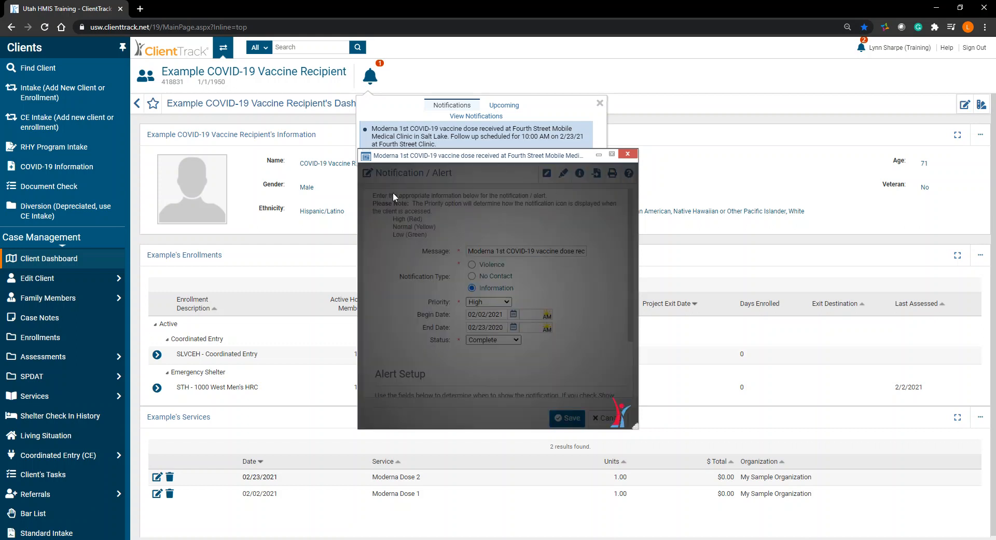
Start a new notification for the client and paste the COVID-19 dose message template ending "dose on xx/xx/xxxx, at (ADDRESS)"
left_click(370, 78)
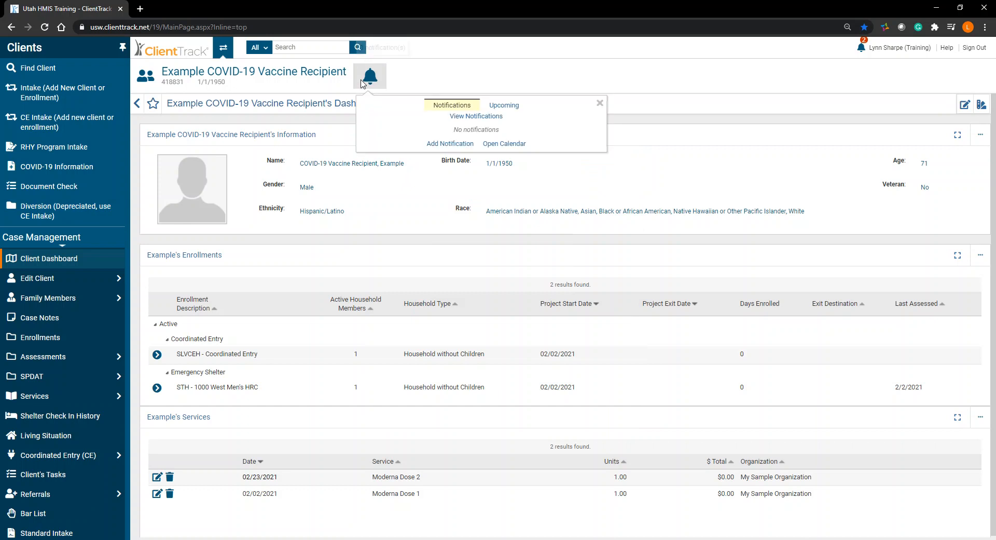
left_click(457, 147)
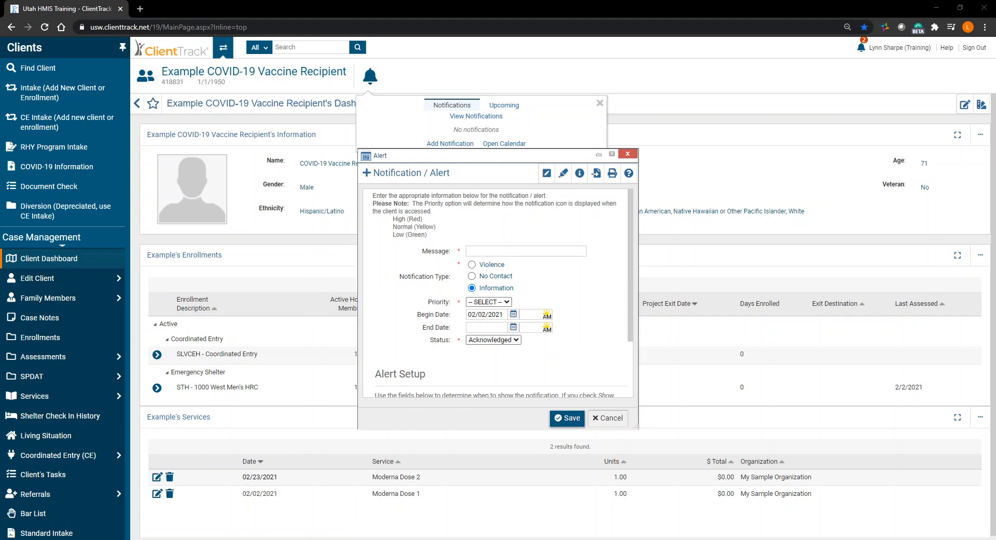
left_click(488, 251)
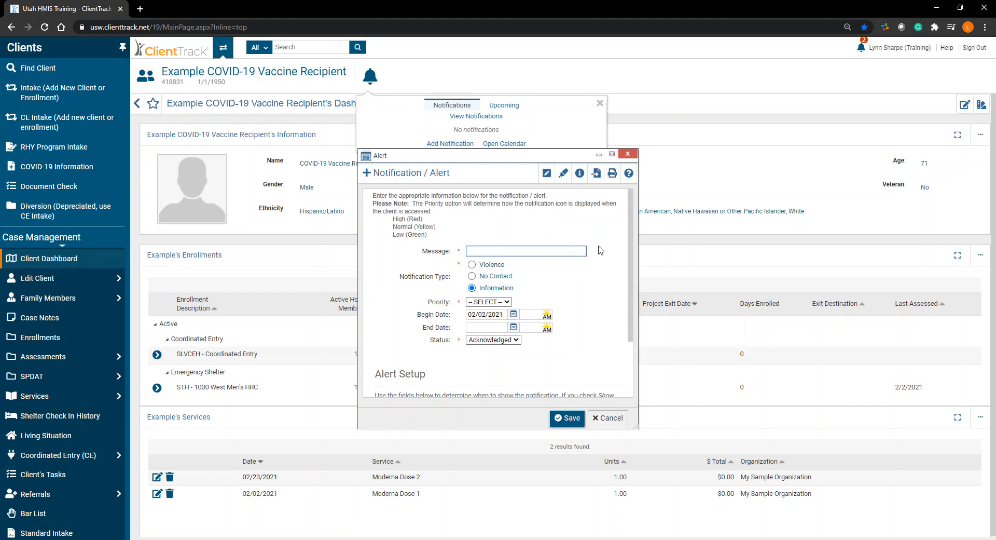
key("ctrl+v")
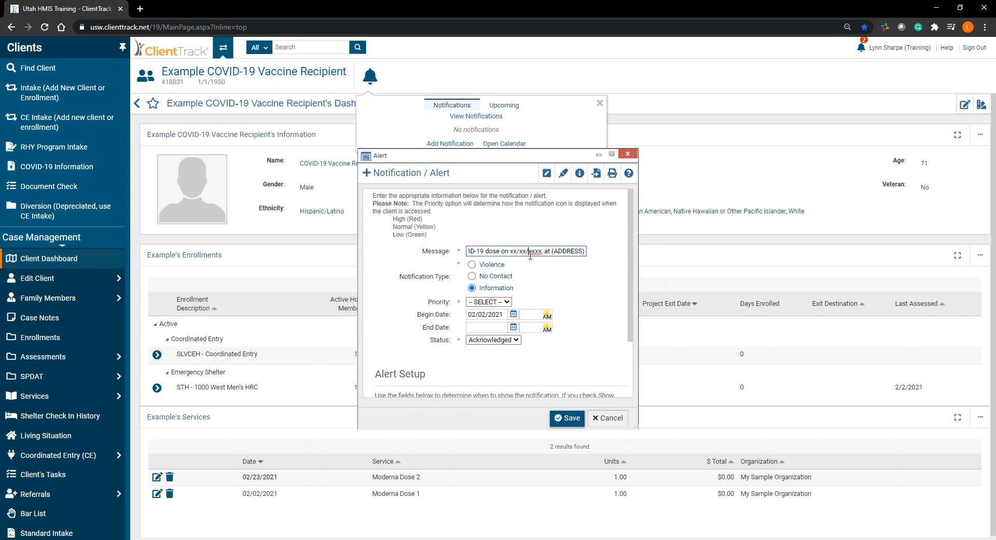
Edit the notification message's opening to read "Received second Moderna COVID-19 dose on 2/23/21", replacing the date placeholder
key("Home")
key("Right")
key("Right")
key("Right")
key("Right")
key("Right")
key("Right")
key("Right")
key("Right")
key("Right")
key("Right")
key("Right")
key("Right")
key("Right")
key("Right")
key("BackSpace")
key("BackSpace")
type("2")
key("Right")
key("Right")
key("Right")
key("BackSpace")
key("BackSpace")
type("23")
key("Right")
key("Right")
key("Right")
key("BackSpace")
key("BackSpace")
type("21")
Replace the (ADDRESS) placeholder in the message with "Fourth Street Mobile Medical Clinic" and clear any leftover placeholder text
key("Right")
key("Right")
key("Right")
key("Right")
key("BackSpace")
key("BackSpace")
key("BackSpace")
key("BackSpace")
type("Foruth Street Mobile Medical Clinic")
right_click(498, 248)
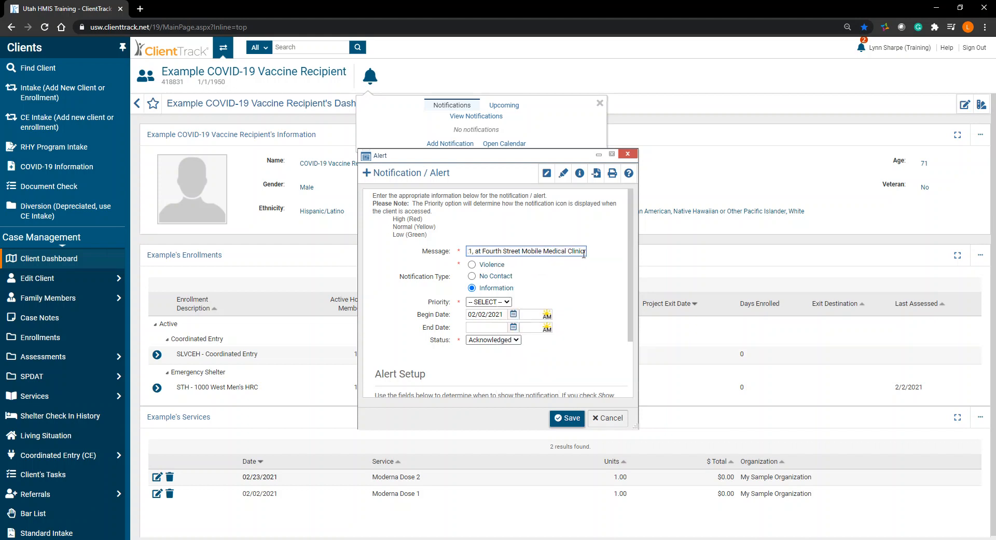
type("(ADDRE")
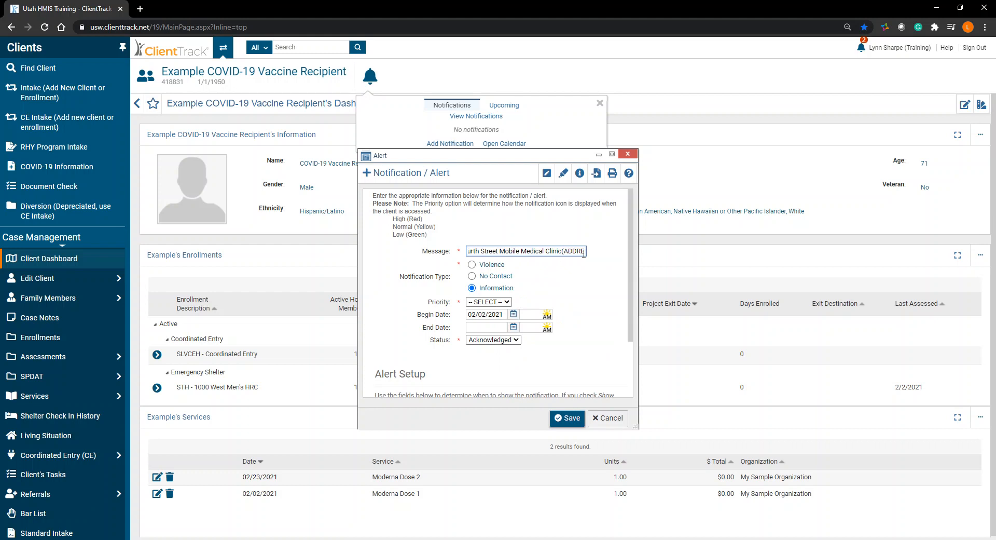
key("BackSpace")
key("BackSpace")
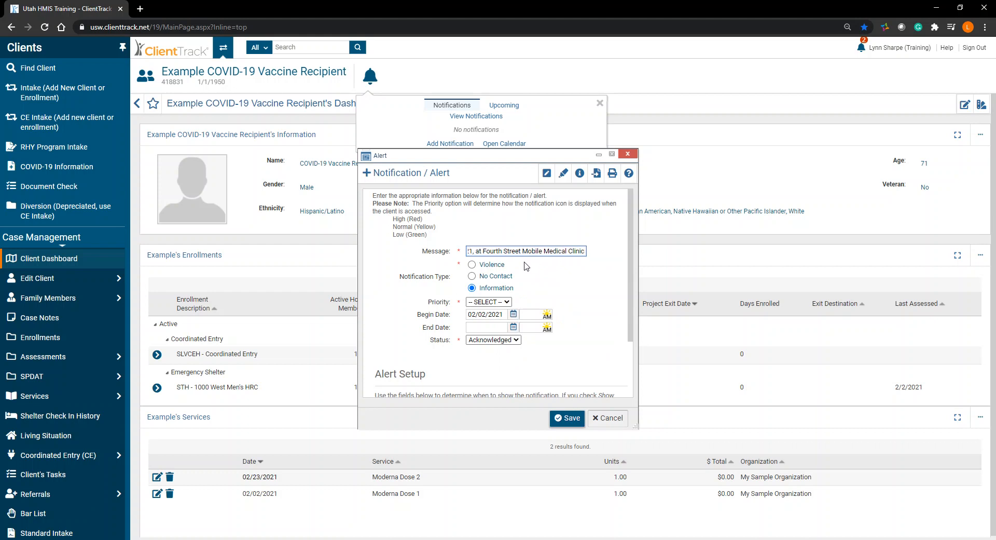
Set the notification's priority to High and its status to New/Pending, save it, and close the notifications pop-up
left_click(488, 303)
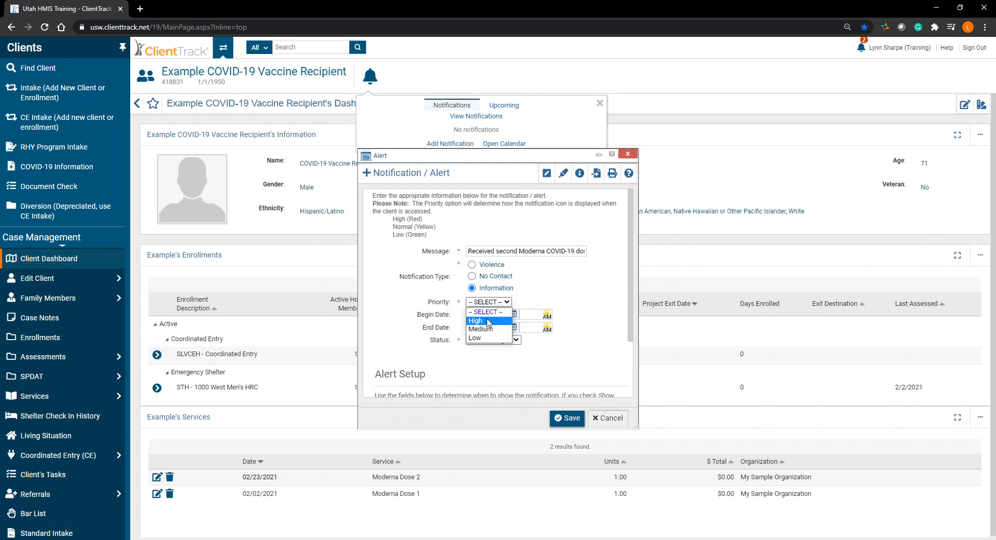
left_click(485, 320)
left_click(484, 318)
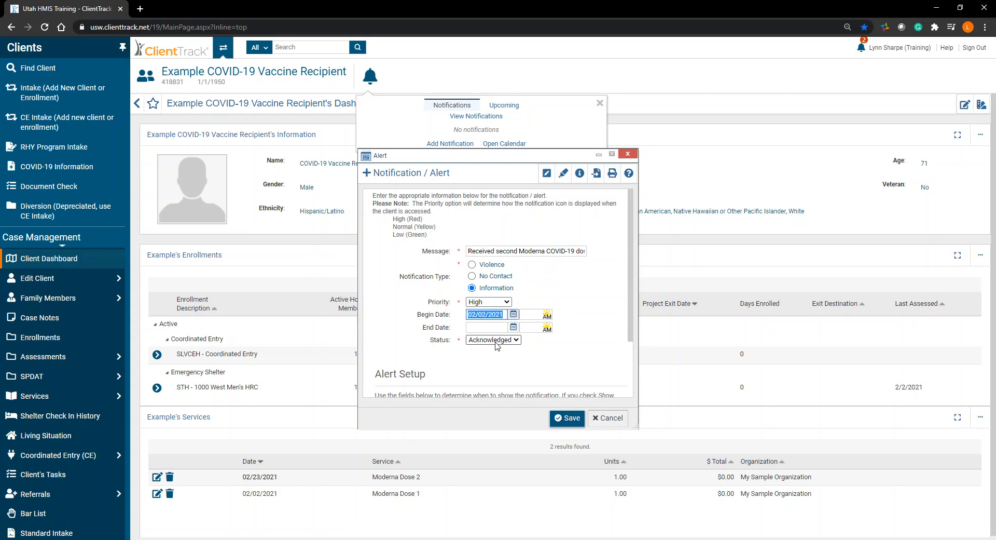
left_click(493, 340)
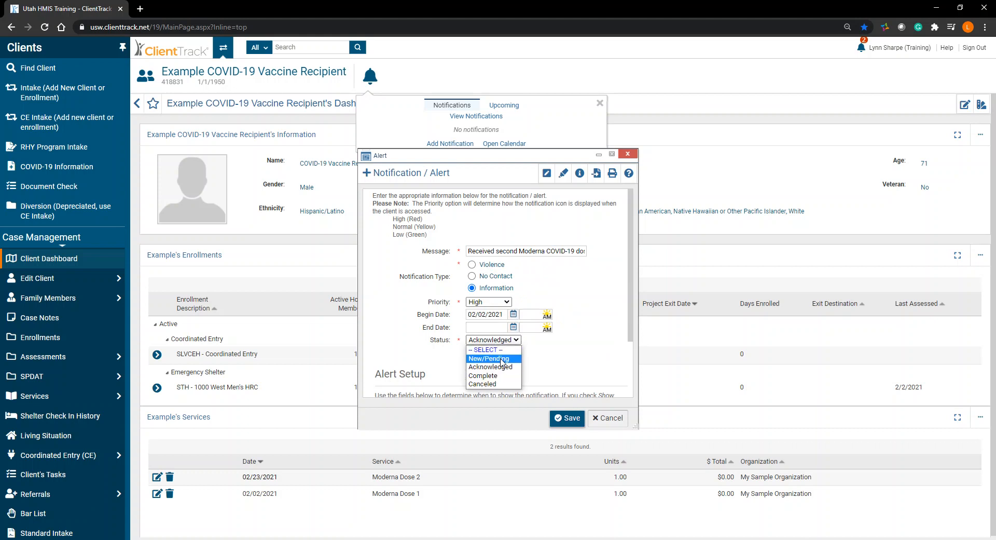
left_click(492, 359)
left_click(567, 417)
left_click(385, 81)
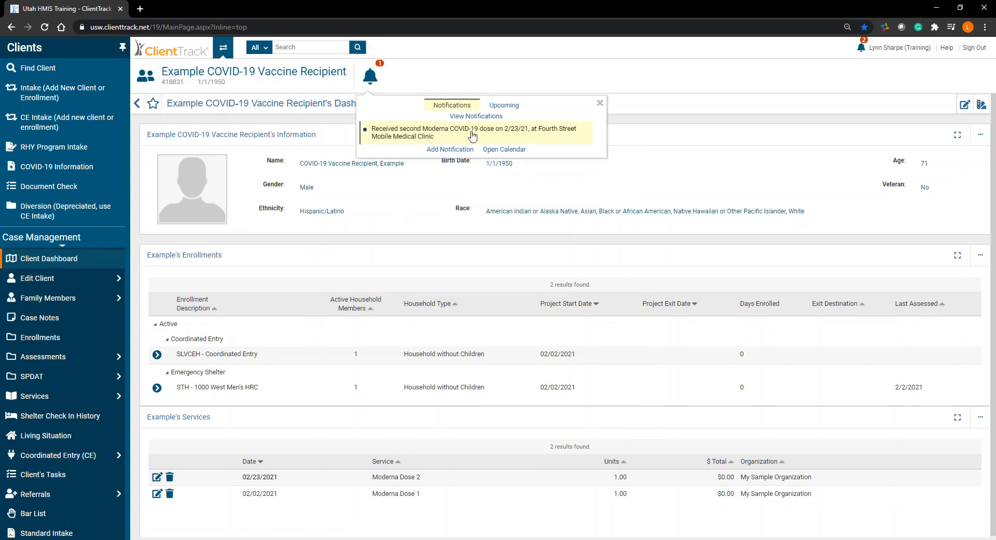
left_click(370, 77)
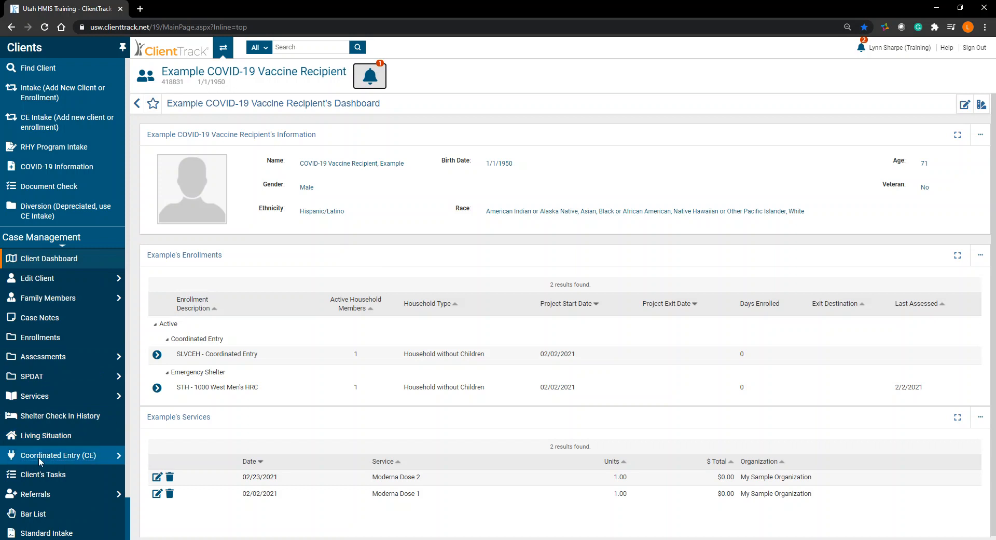
Review the client's full notifications list with all statuses included in the filter, and return to the client dashboard
scroll(39, 498, "down", 1)
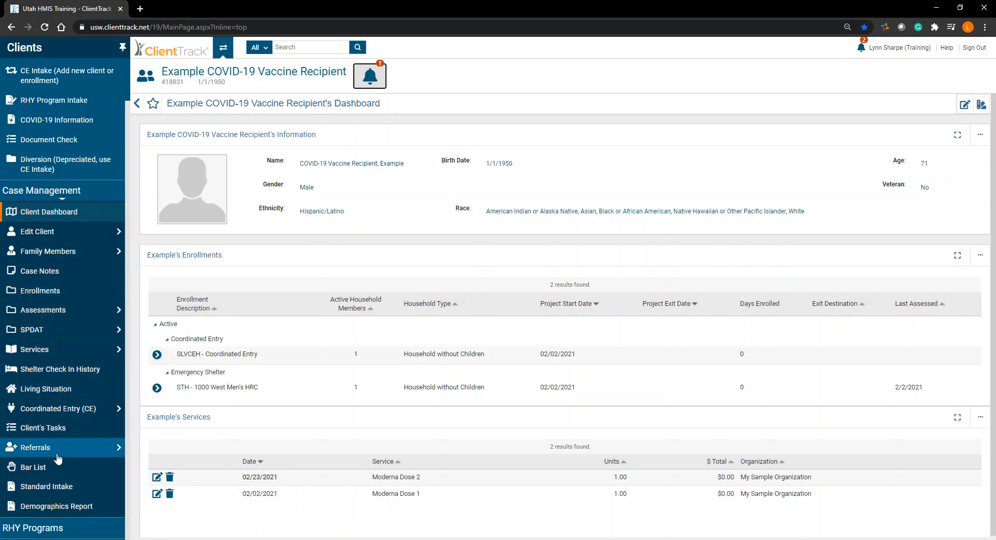
mouse_move(86, 238)
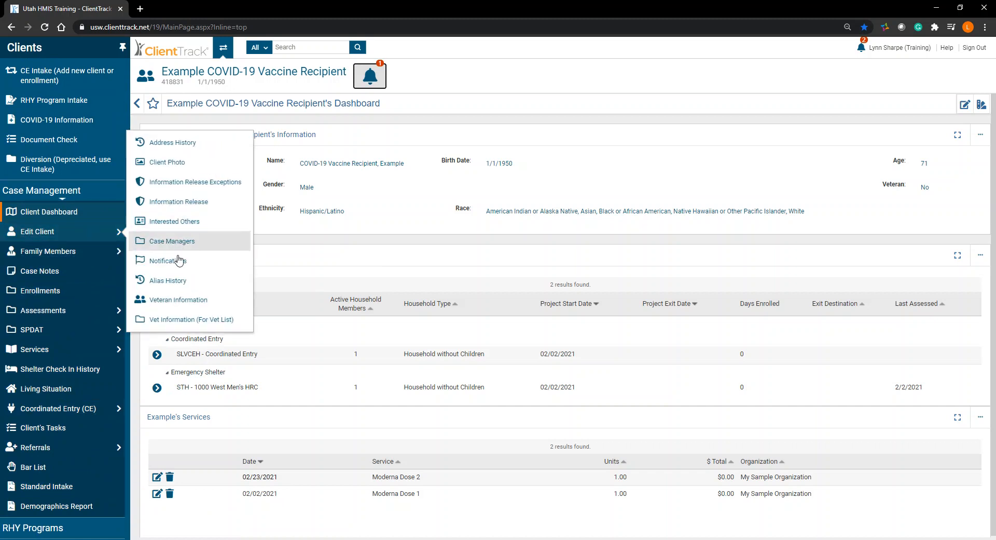
left_click(156, 253)
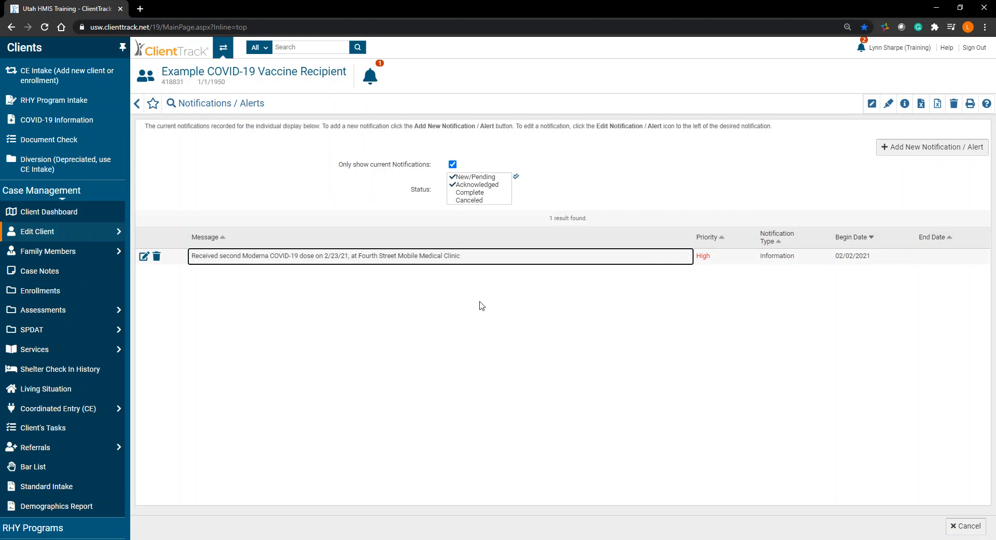
left_click(517, 177)
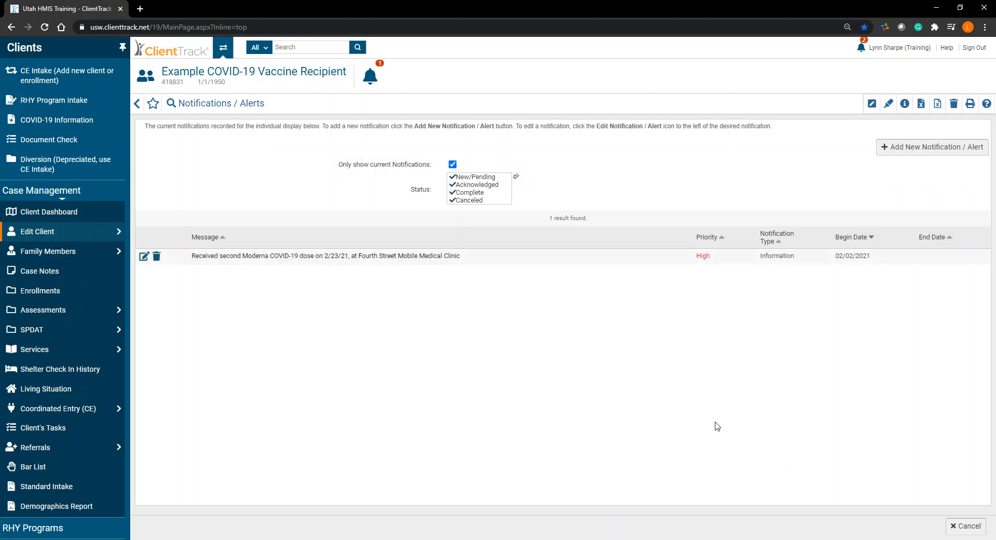
left_click(67, 212)
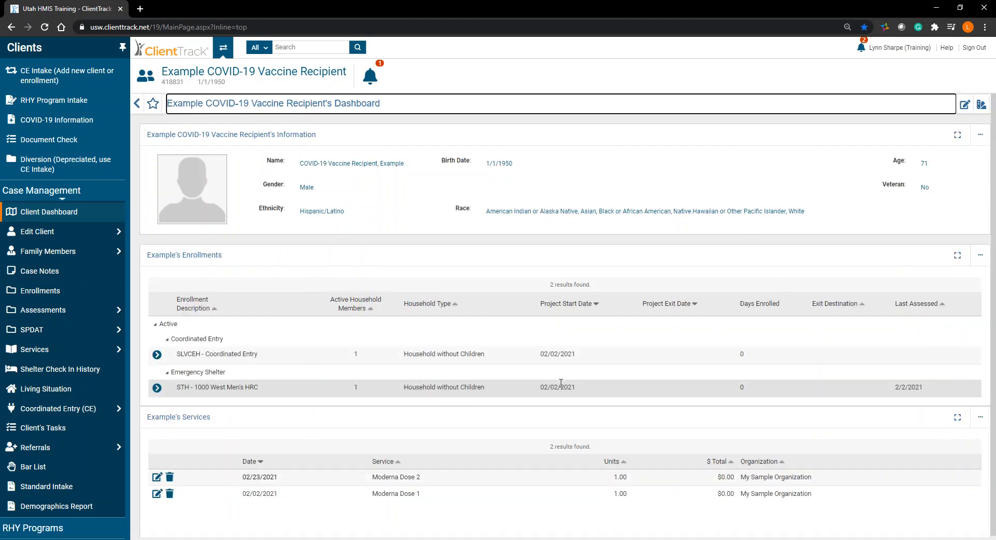